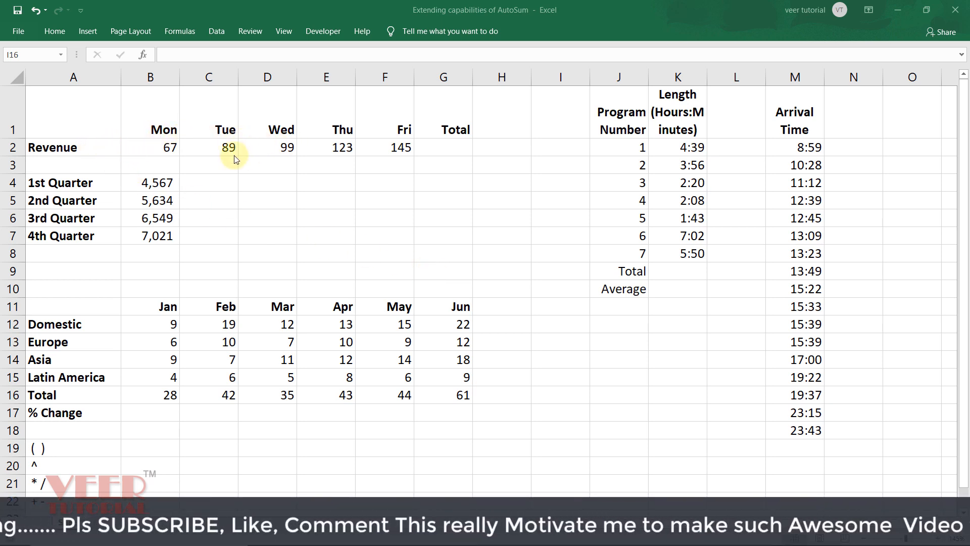
# Total the Monday-to-Friday revenue from B2:F2 in cell G2 with AutoSum.
pyautogui.click(451, 152)
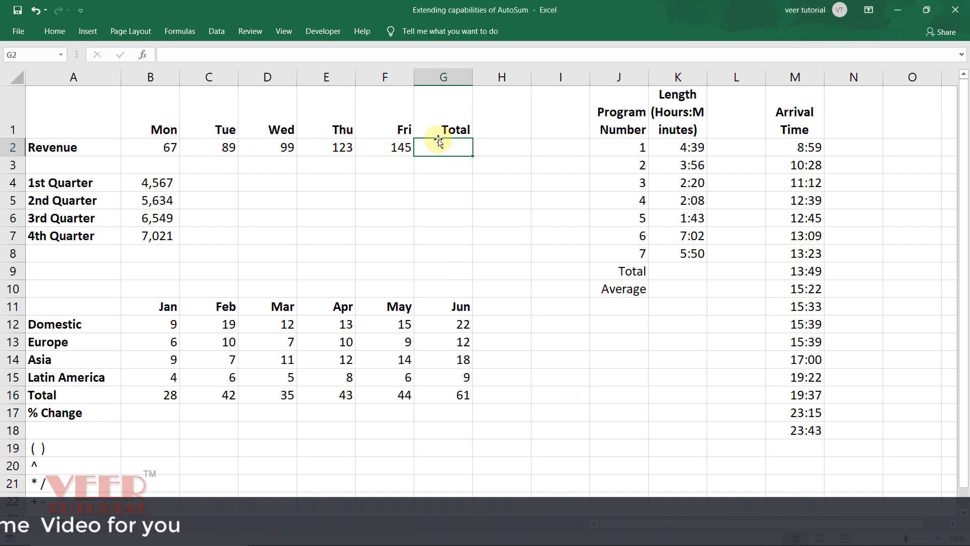
pyautogui.click(50, 29)
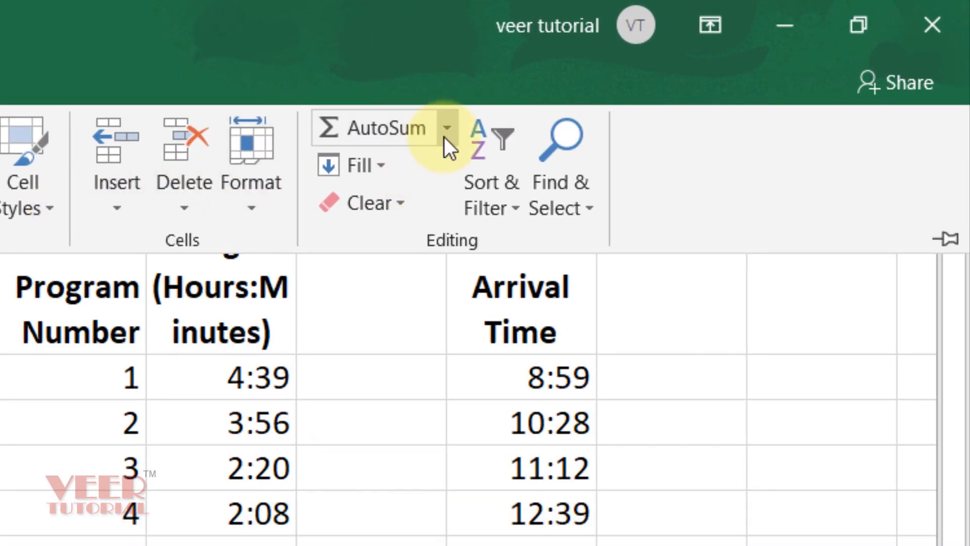
pyautogui.click(444, 138)
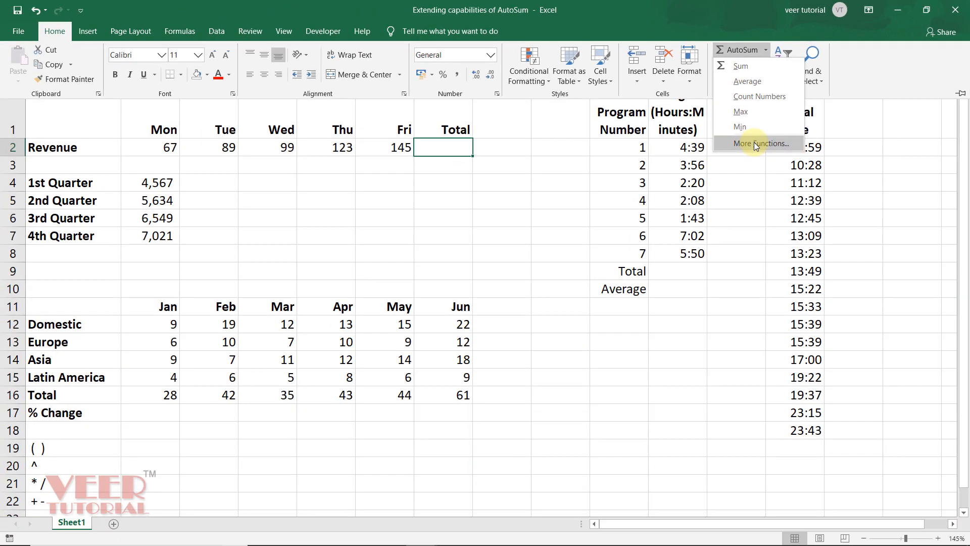
pyautogui.click(180, 33)
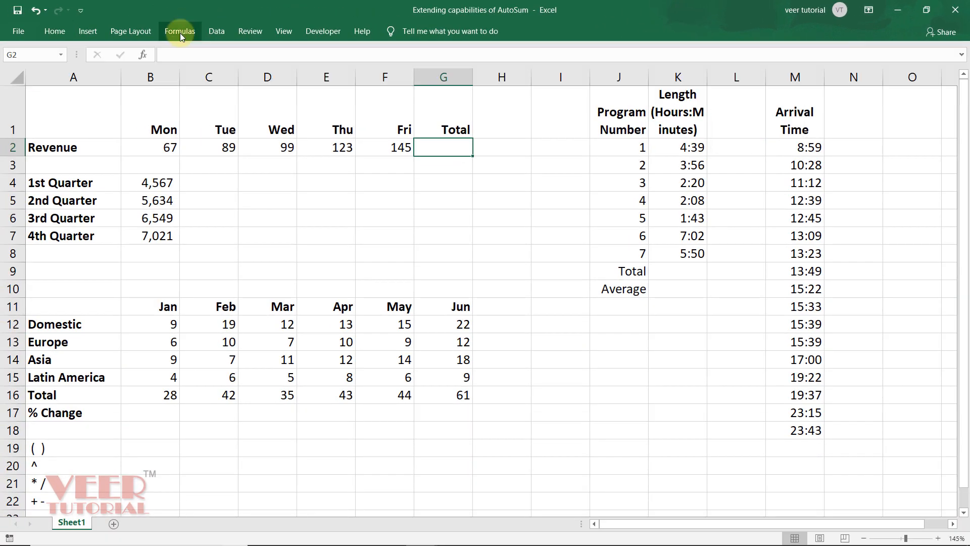
pyautogui.click(180, 32)
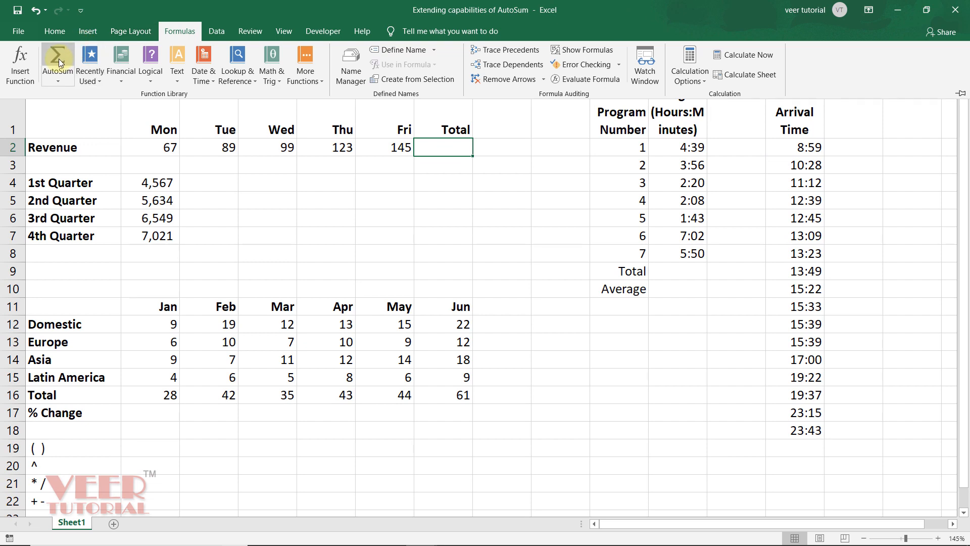
pyautogui.click(61, 81)
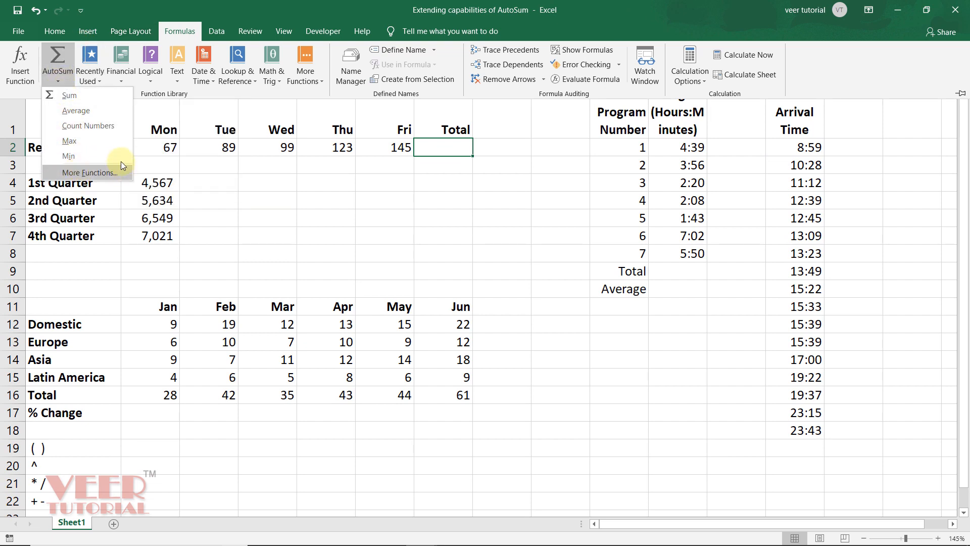
pyautogui.click(57, 53)
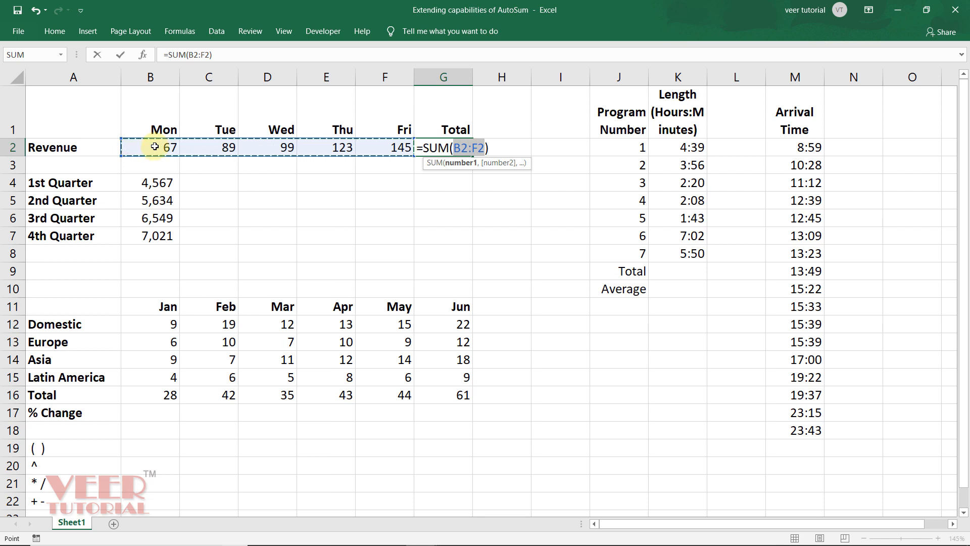
pyautogui.press('Return')
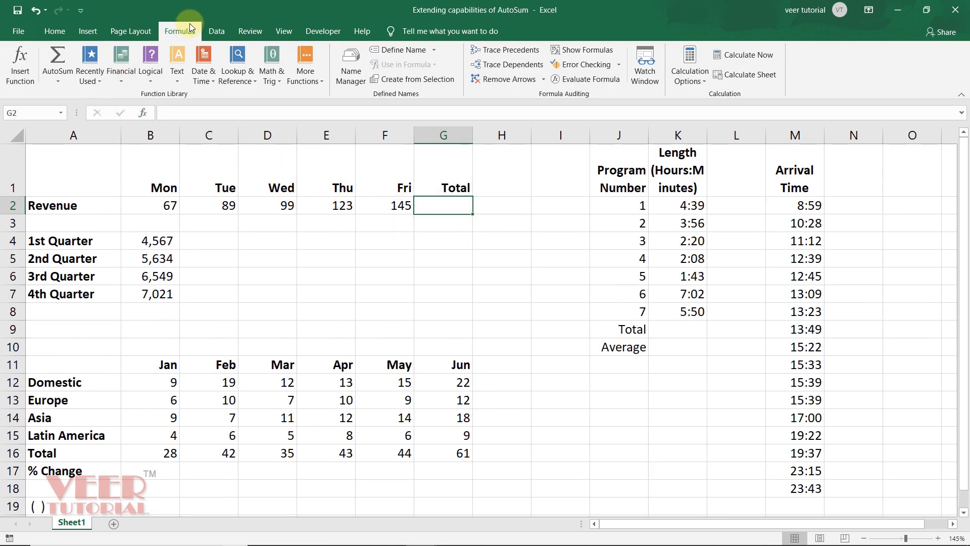
pyautogui.doubleClick(61, 55)
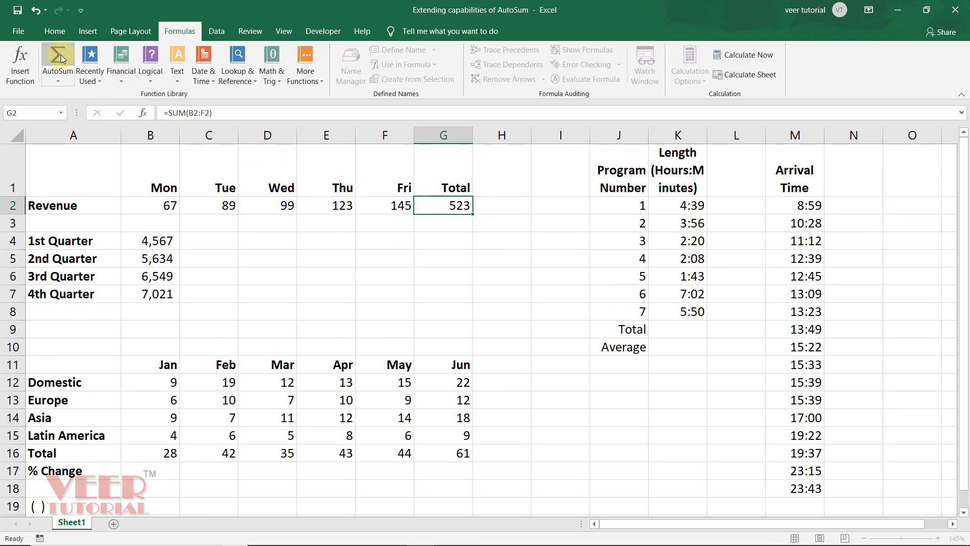
pyautogui.click(268, 223)
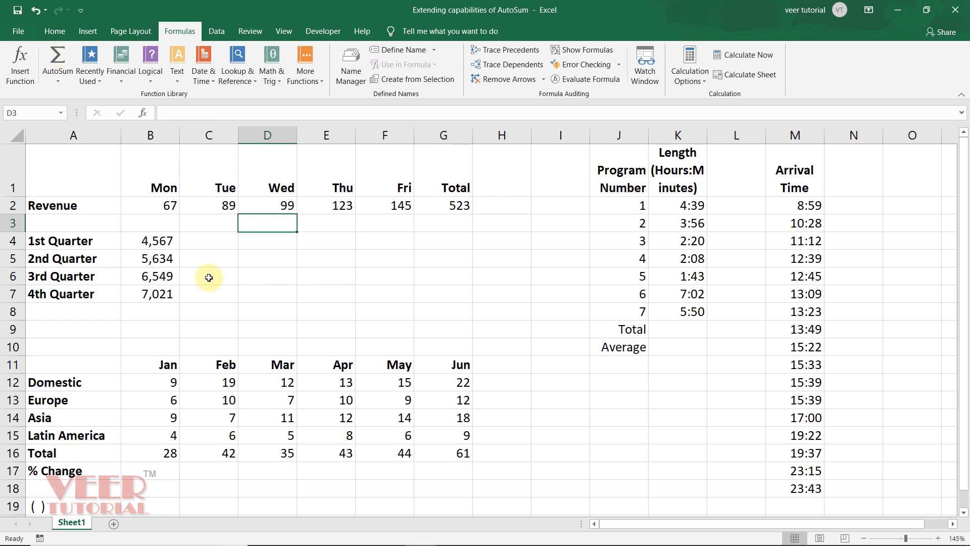
# Try AutoSum twice on the quarterly figures in B4:B7, undoing the total each time.
pyautogui.moveTo(167, 240); pyautogui.dragTo(166, 294)
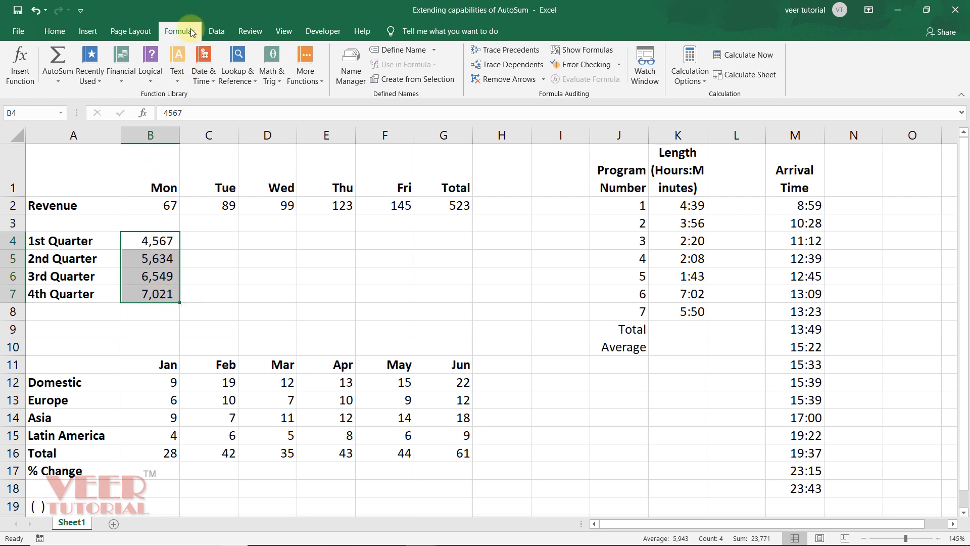
pyautogui.click(56, 51)
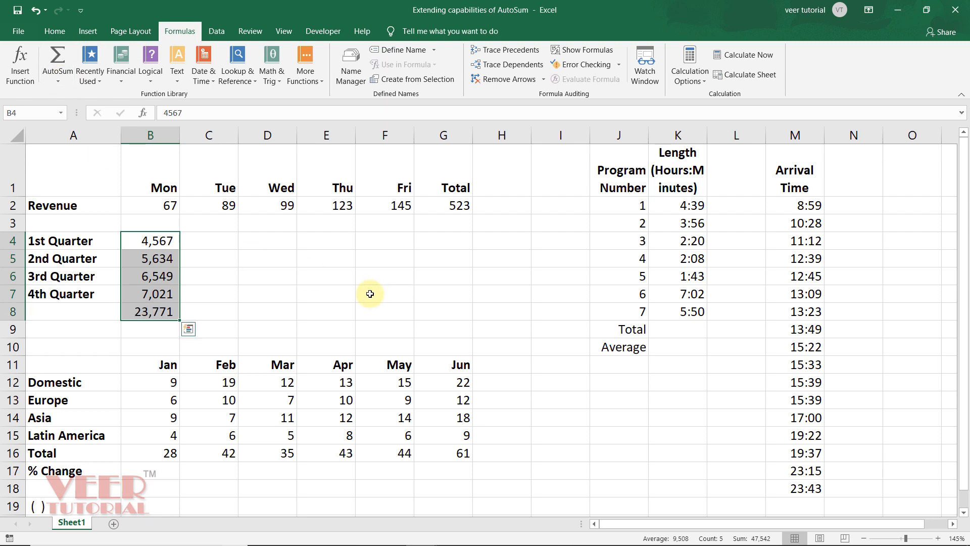
pyautogui.hotkey('ctrl', 'z')
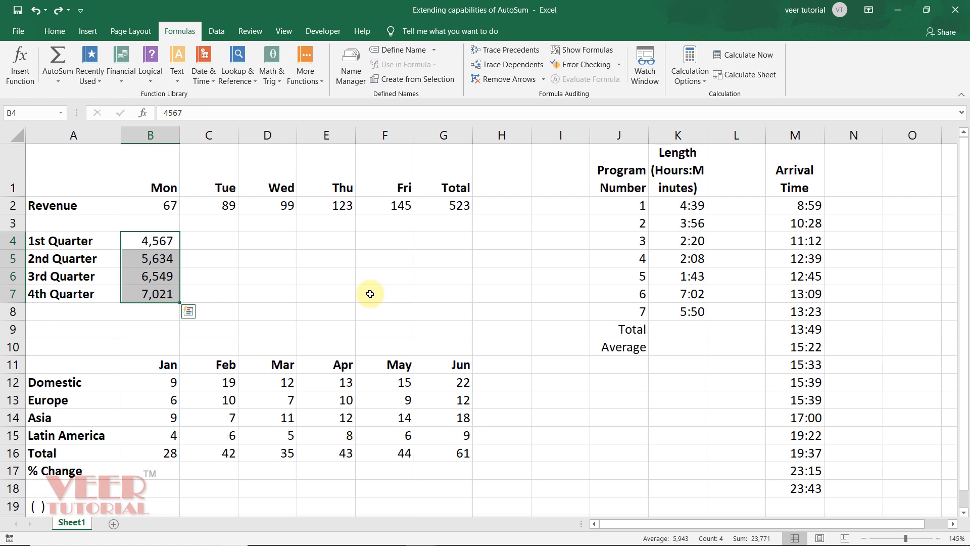
pyautogui.hotkey('alt', '=')
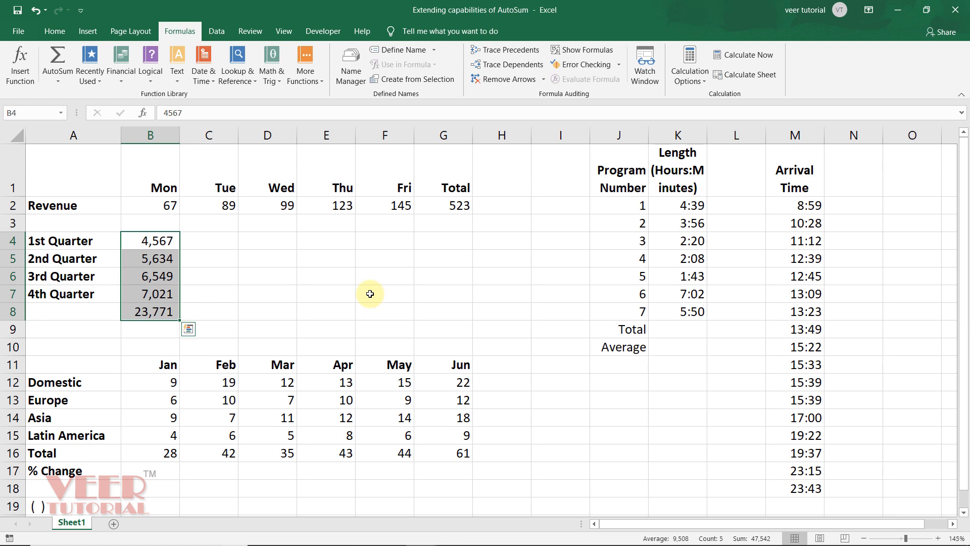
pyautogui.hotkey('ctrl', 'z')
# Total the four quarterly figures in B8 by applying AutoSum to the range B4:B8.
pyautogui.moveTo(158, 240); pyautogui.dragTo(164, 315)
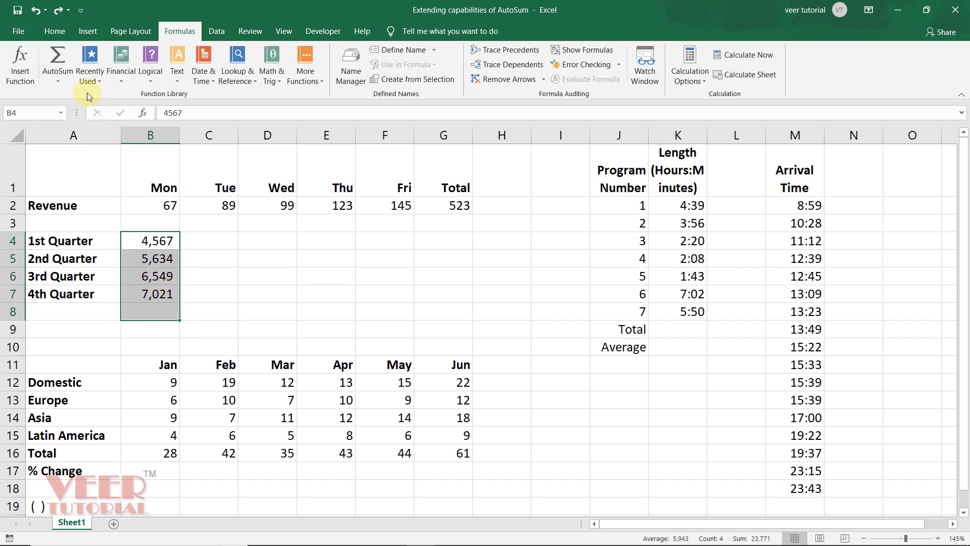
pyautogui.click(58, 57)
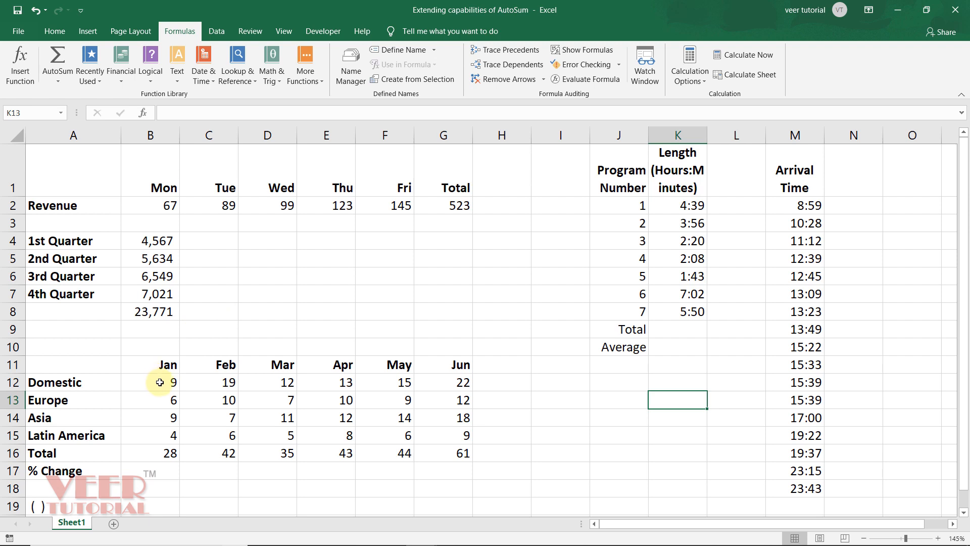
# Try AutoSum twice on B12:H16 to put row totals in column H, undoing the totals each time.
pyautogui.moveTo(160, 382); pyautogui.dragTo(497, 457)
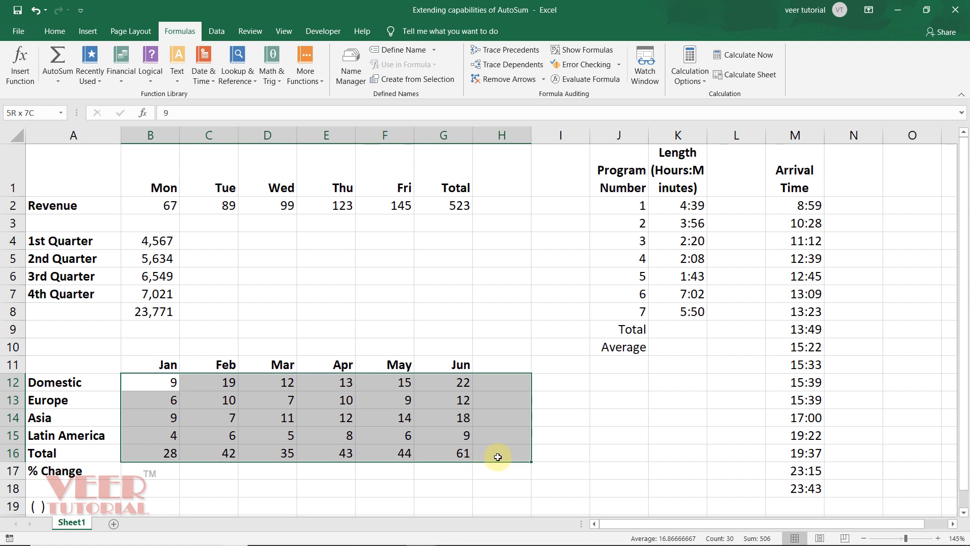
pyautogui.moveTo(497, 457); pyautogui.dragTo(498, 456)
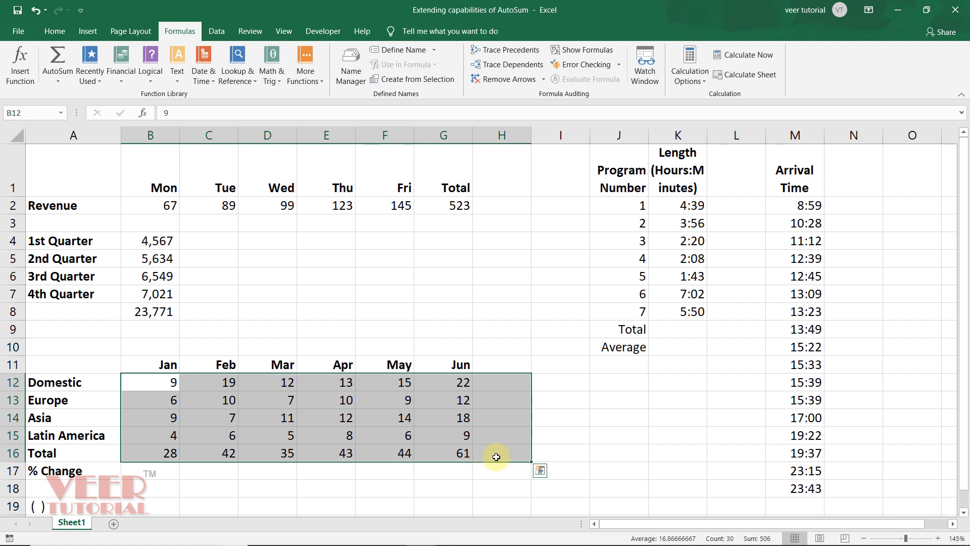
pyautogui.click(58, 55)
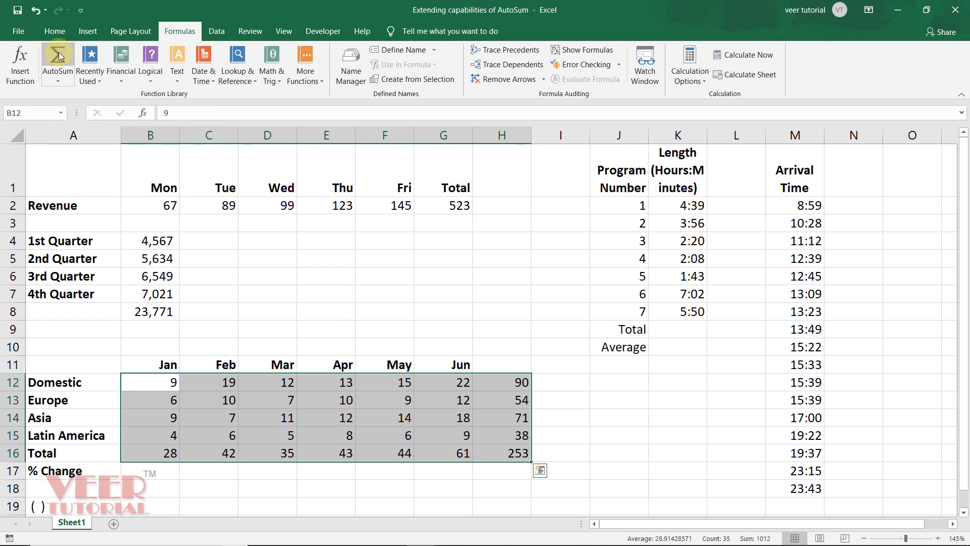
pyautogui.hotkey('ctrl', 'z')
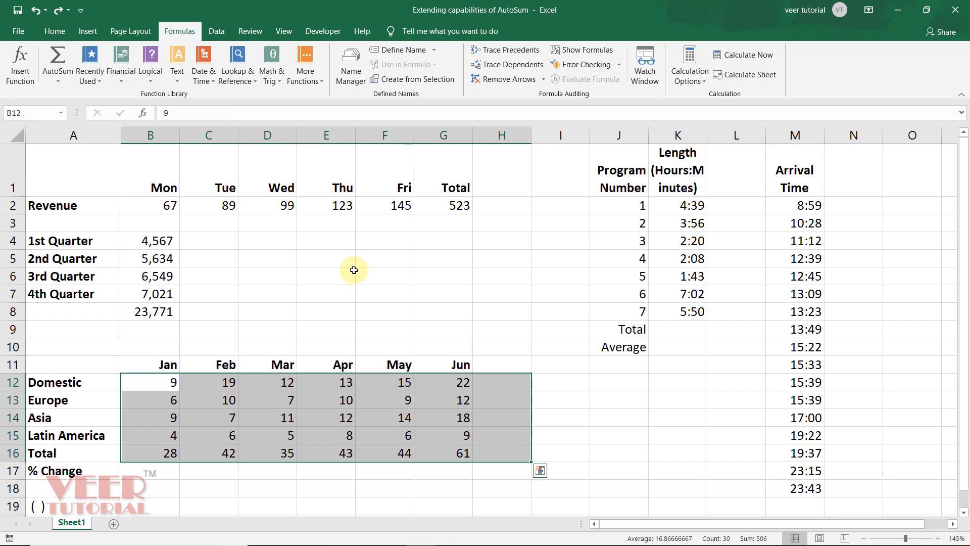
pyautogui.hotkey('alt', '=')
pyautogui.click(550, 331)
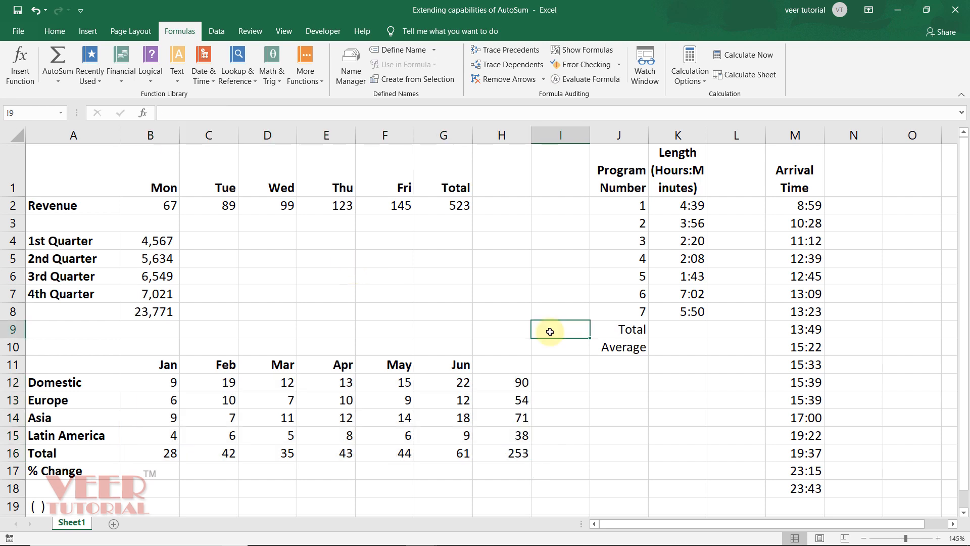
pyautogui.hotkey('ctrl', 'z')
pyautogui.click(508, 347)
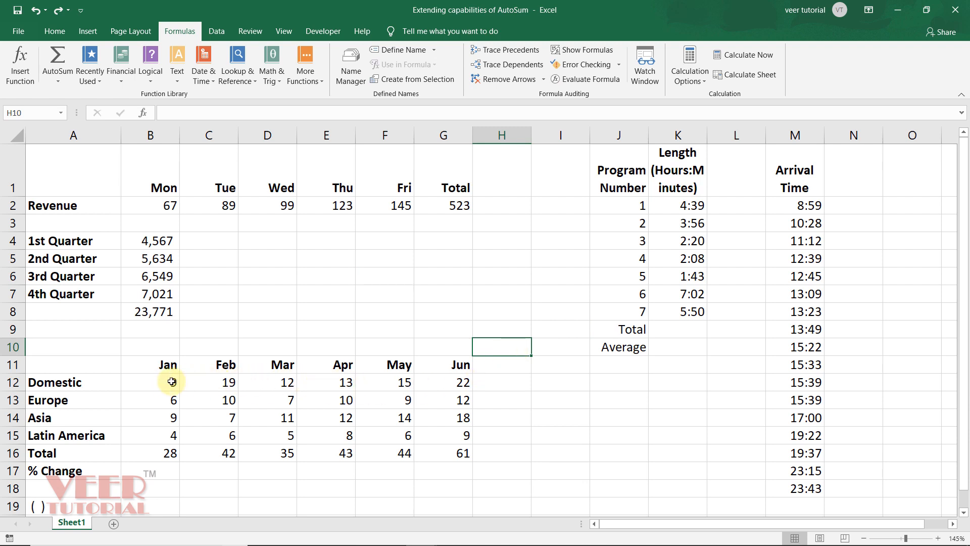
# Apply AutoSum to the empty cells H12:H16 beside the January-to-June figures.
pyautogui.moveTo(500, 377); pyautogui.dragTo(504, 450)
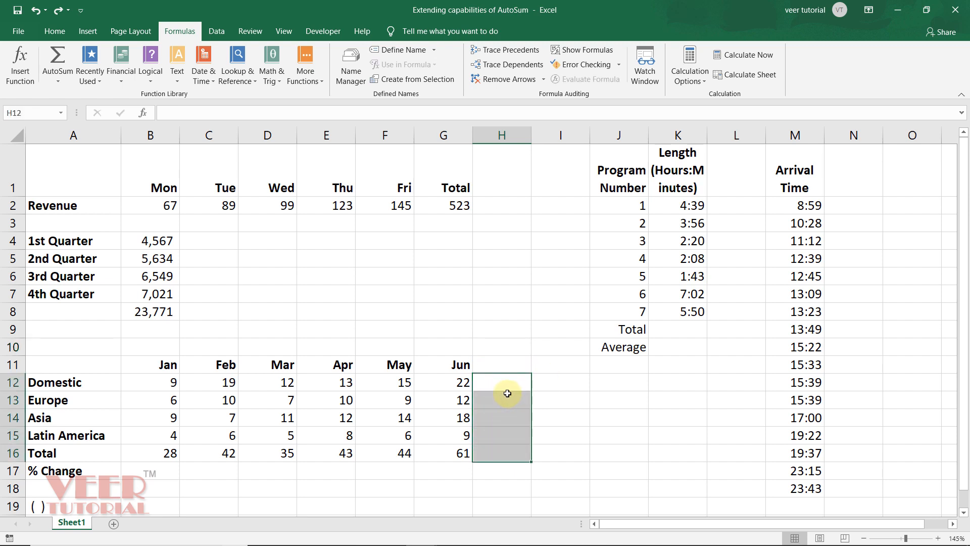
pyautogui.click(63, 58)
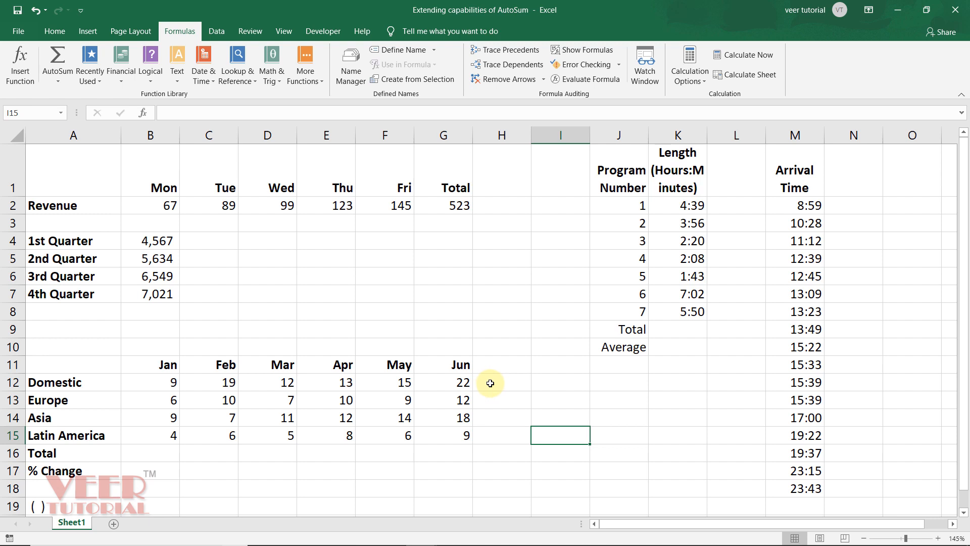
# Apply AutoSum to B12:H16 to add row totals in column H and column totals in row 16 together.
pyautogui.moveTo(177, 383); pyautogui.dragTo(490, 453)
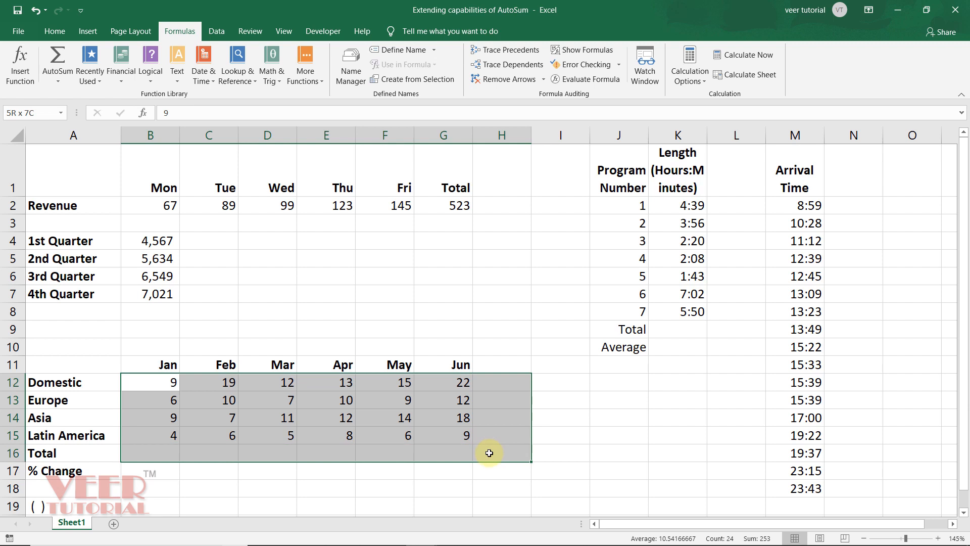
pyautogui.moveTo(490, 453); pyautogui.dragTo(490, 453)
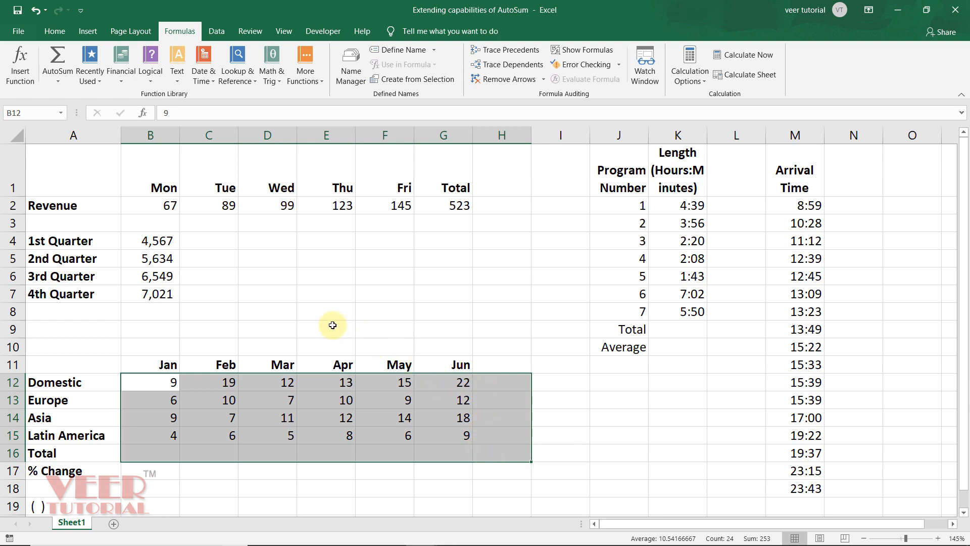
pyautogui.click(63, 58)
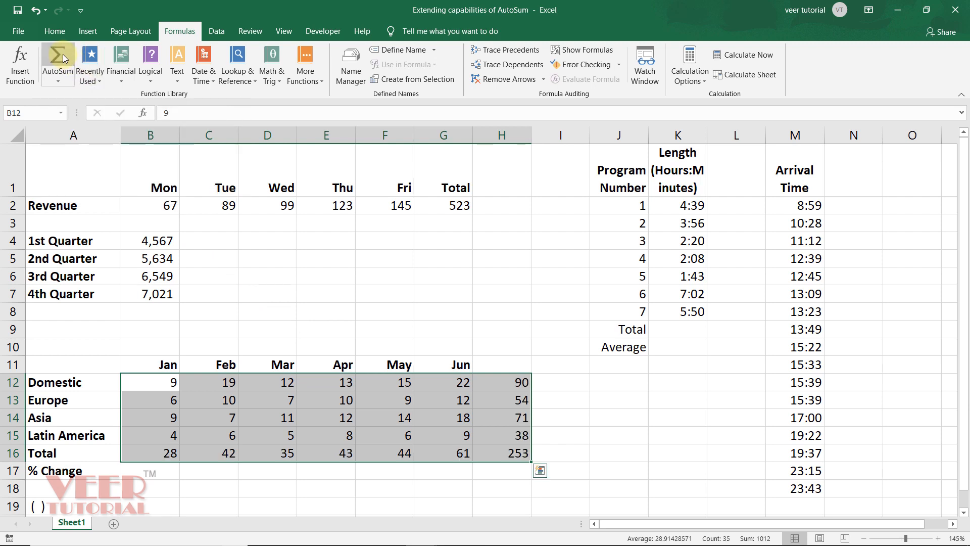
pyautogui.click(479, 486)
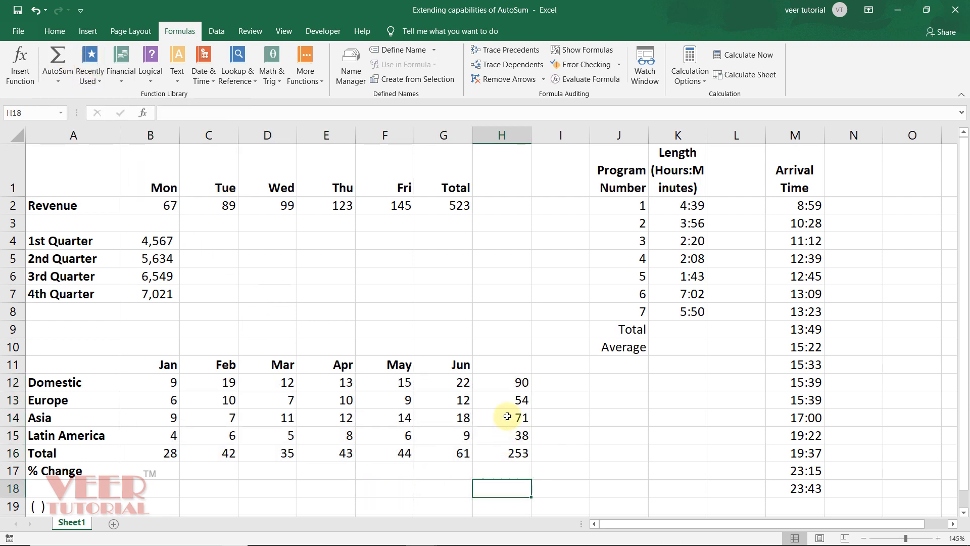
# Check the sum formulas in column H and cell E16, and undo the row and column totals.
pyautogui.moveTo(509, 382); pyautogui.dragTo(515, 422)
pyautogui.click(514, 447)
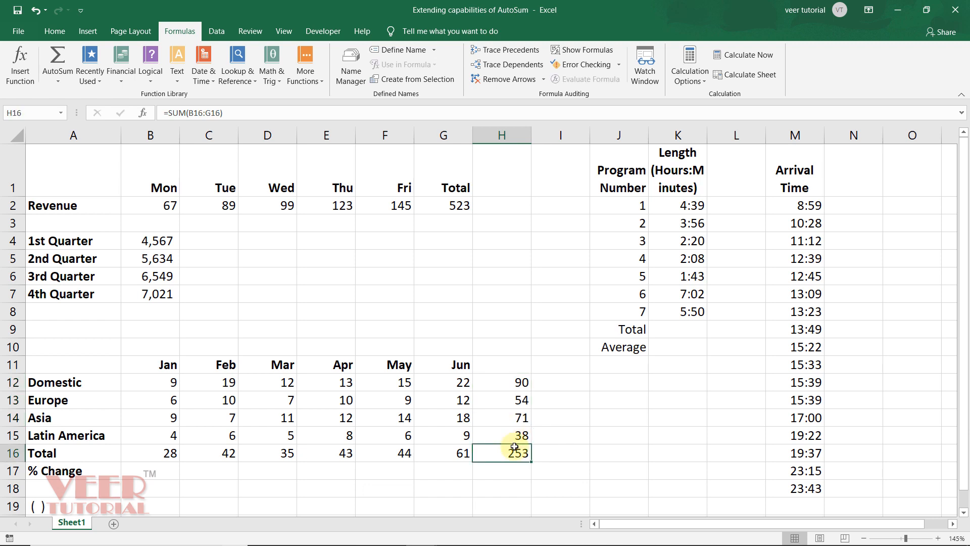
pyautogui.click(513, 381)
pyautogui.click(513, 418)
pyautogui.click(353, 449)
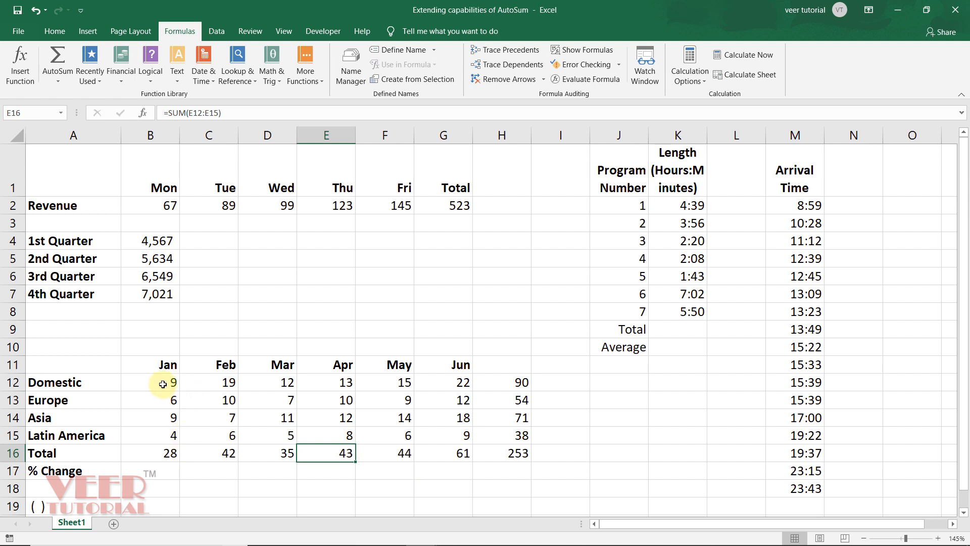
pyautogui.hotkey('ctrl', 'z')
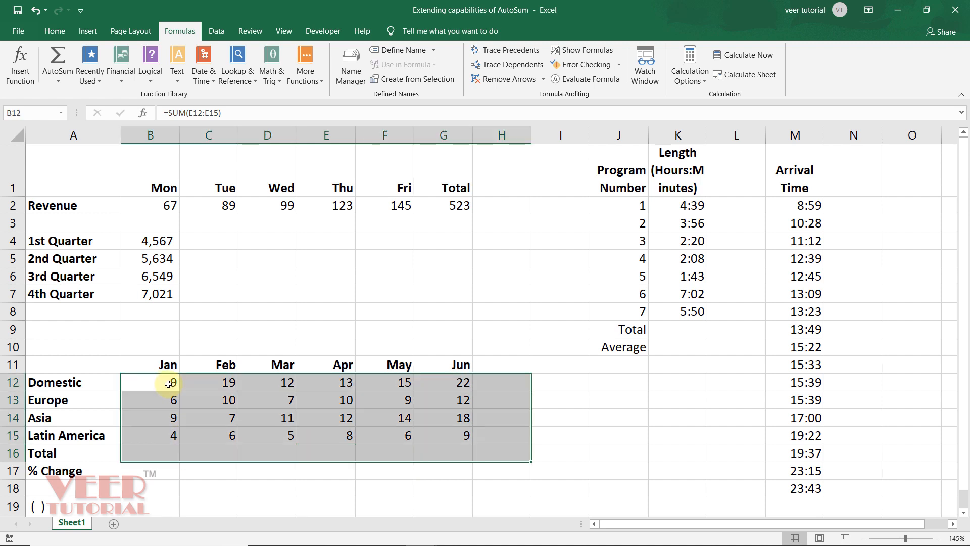
# Try adding row and column averages to B12:H16 with AutoSum's Average option, and undo them.
pyautogui.moveTo(168, 384); pyautogui.dragTo(493, 454)
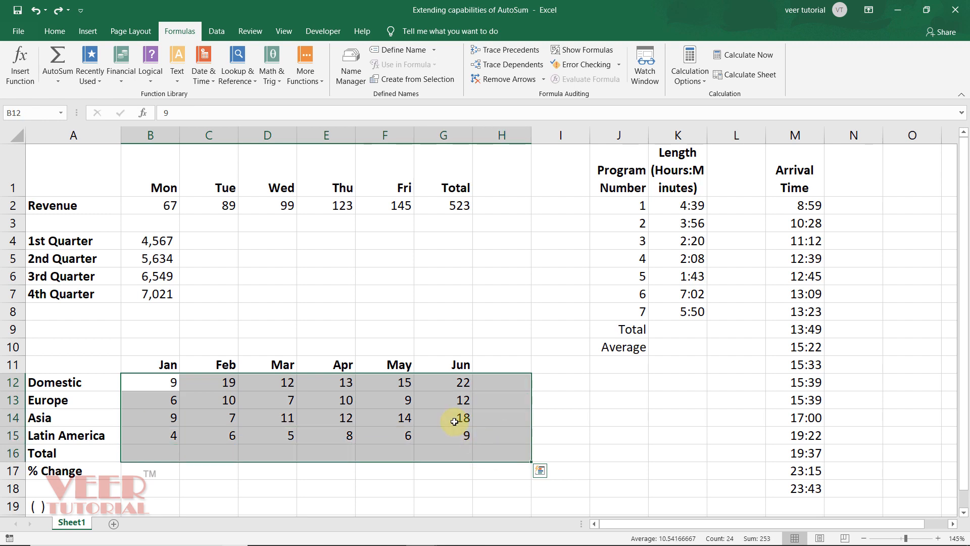
pyautogui.click(63, 81)
pyautogui.click(69, 113)
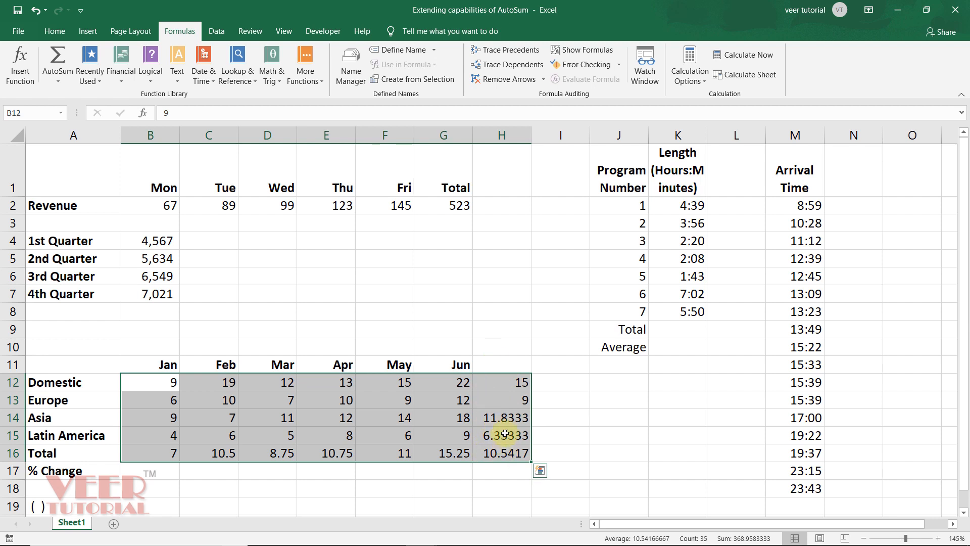
pyautogui.hotkey('ctrl', 'z')
pyautogui.click(415, 255)
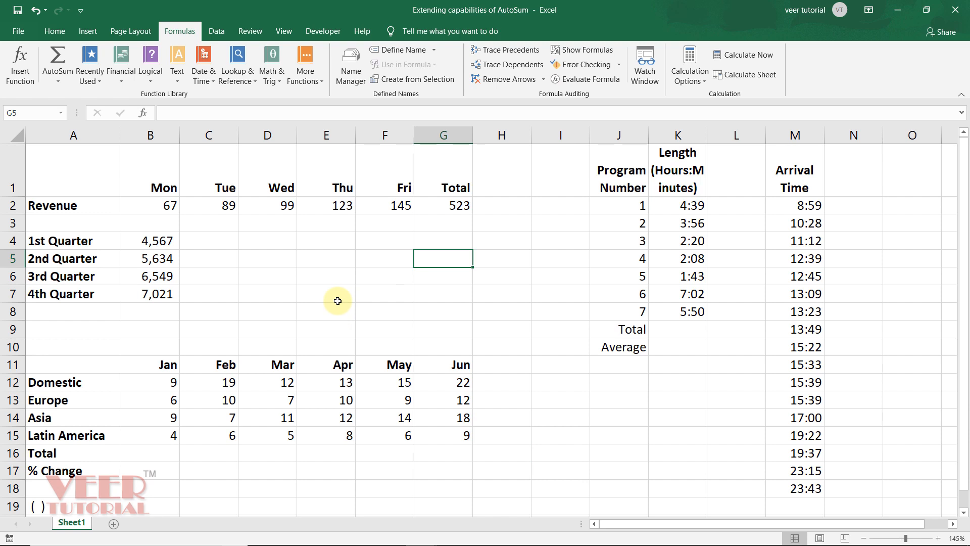
pyautogui.click(333, 261)
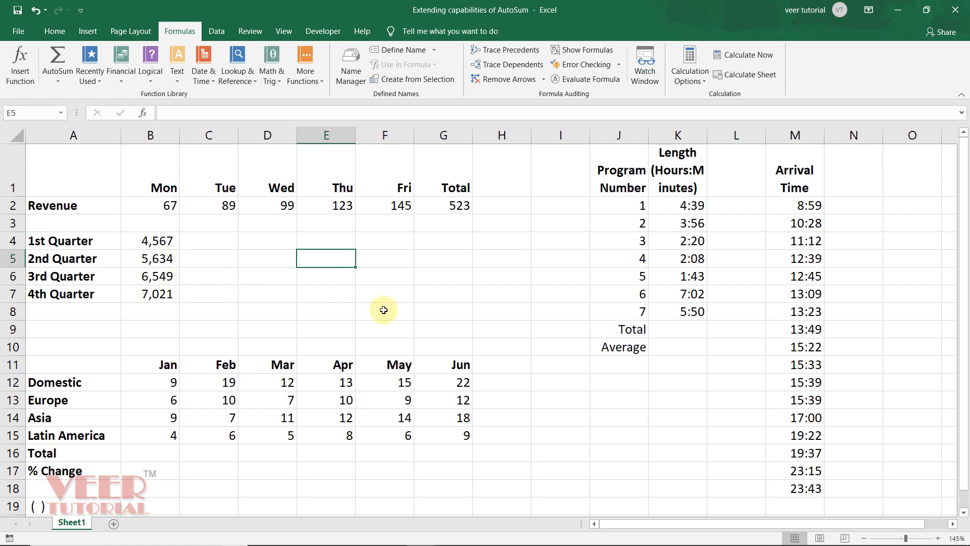
# Use AutoSum in E5 to add the separate ranges B2:D2, B4:B6 and C14:F14, and check the ranges in the formula.
pyautogui.write('=')
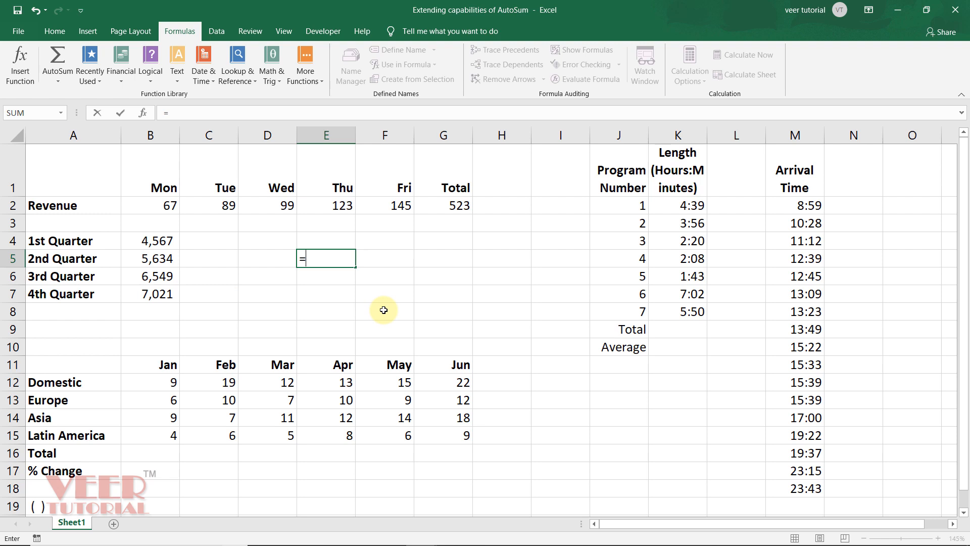
pyautogui.press('Escape')
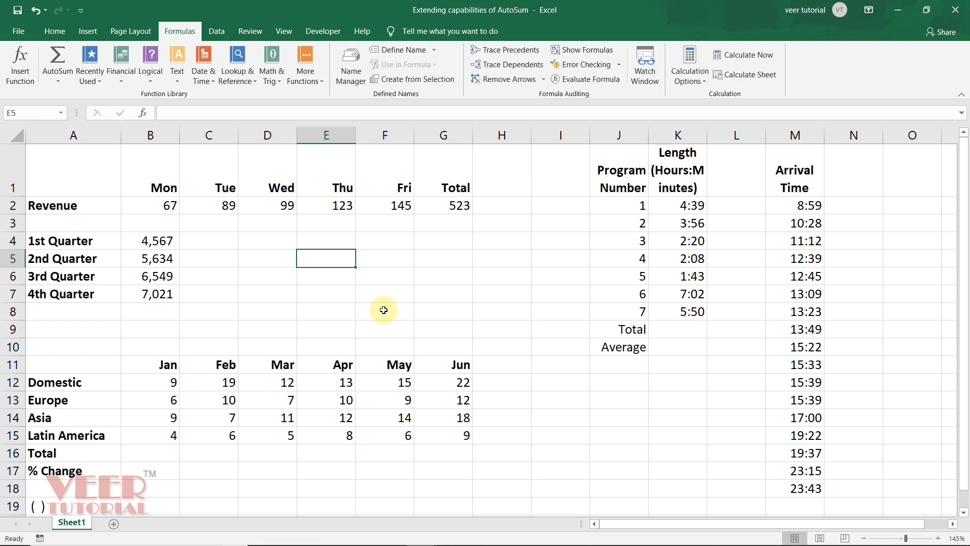
pyautogui.hotkey('alt', '=')
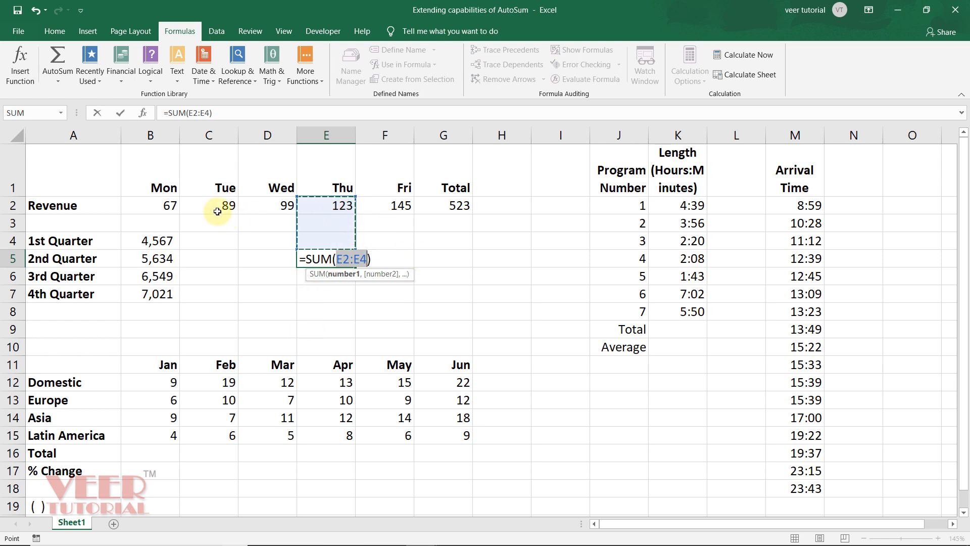
pyautogui.moveTo(166, 206); pyautogui.dragTo(267, 206)
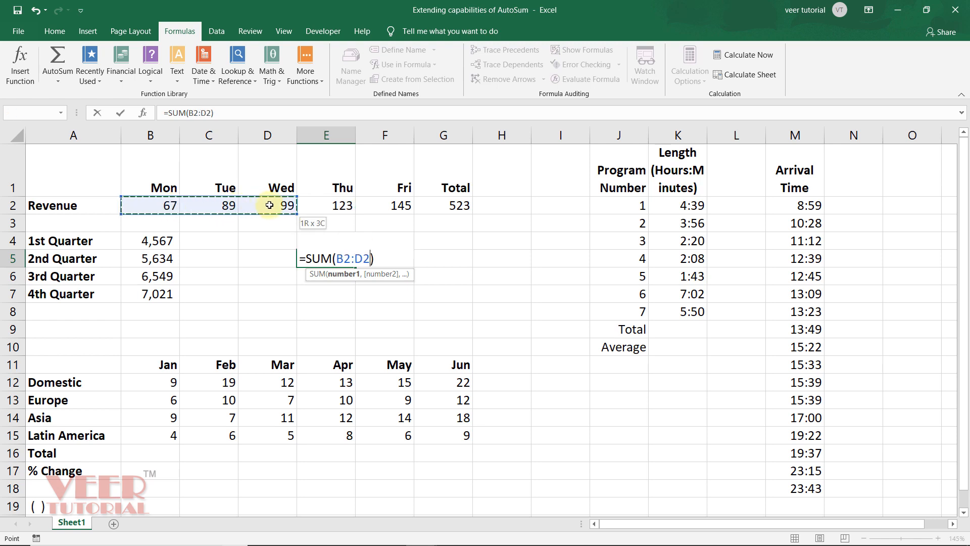
pyautogui.write(',')
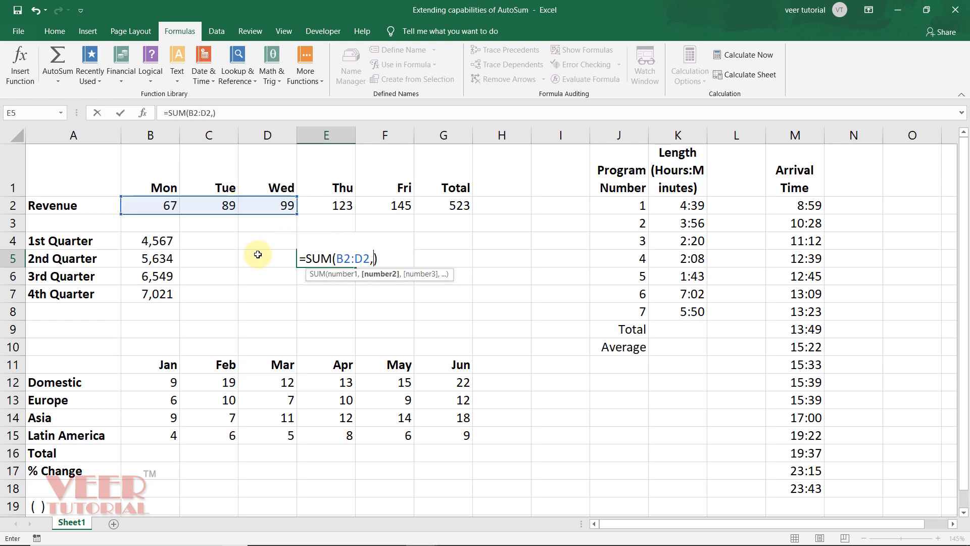
pyautogui.moveTo(168, 240); pyautogui.dragTo(161, 276)
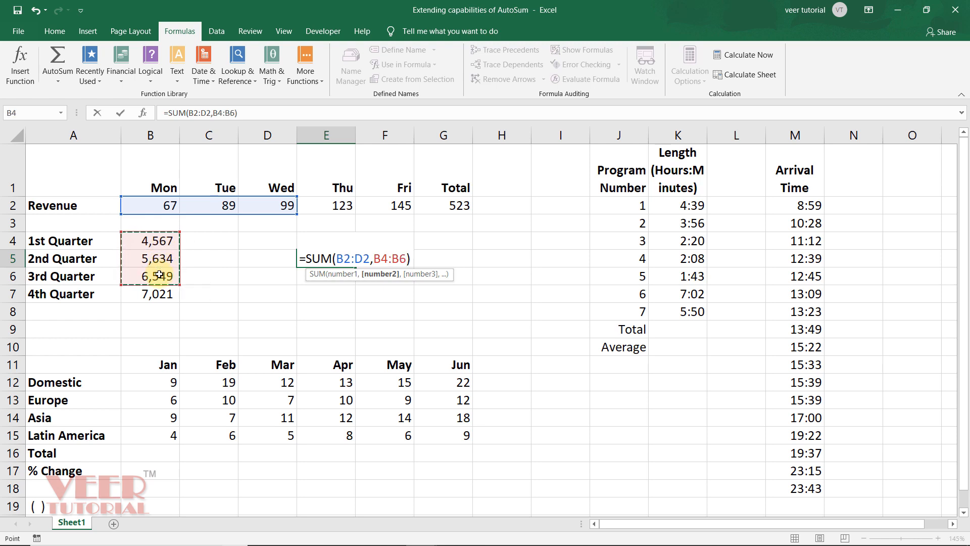
pyautogui.write(',')
pyautogui.moveTo(212, 420); pyautogui.dragTo(379, 418)
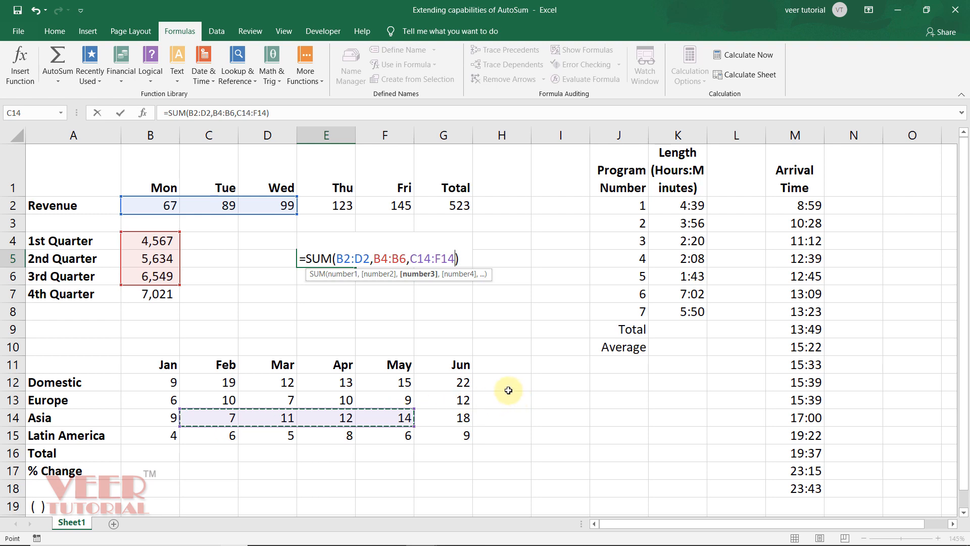
pyautogui.hotkey('ctrl', 'Return')
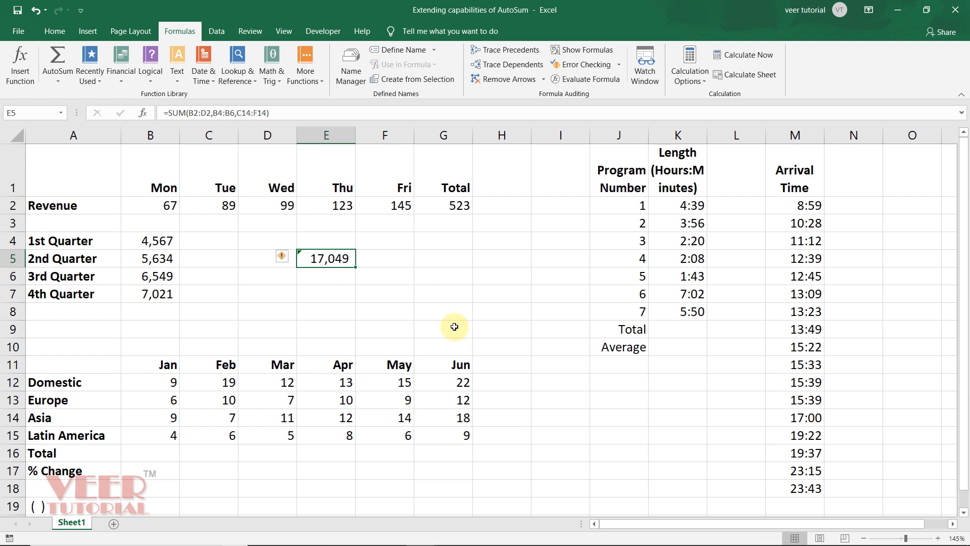
pyautogui.press('F2')
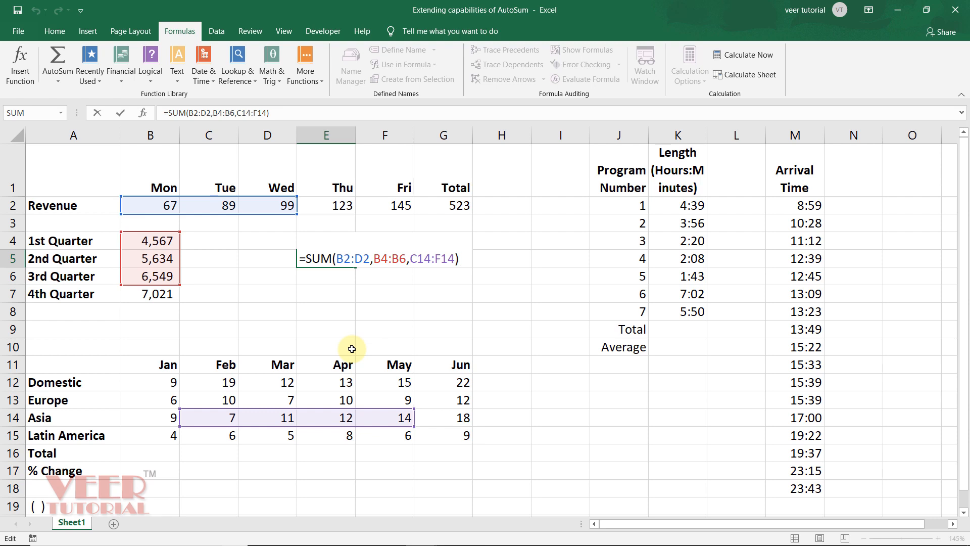
pyautogui.hotkey('ctrl', 'Return')
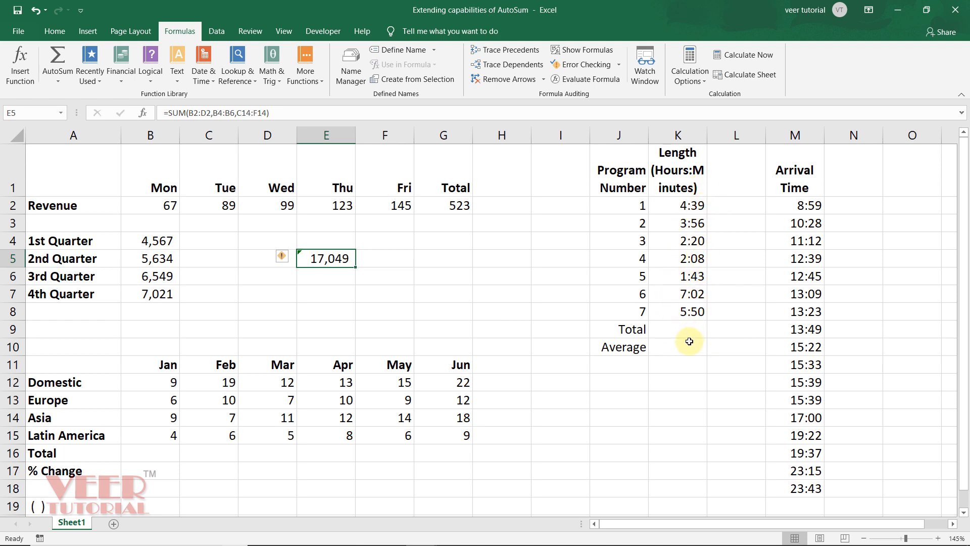
# Total the program lengths K2:K8 in K9 with AutoSum, and compare the result with the sum of the selected lengths.
pyautogui.click(676, 327)
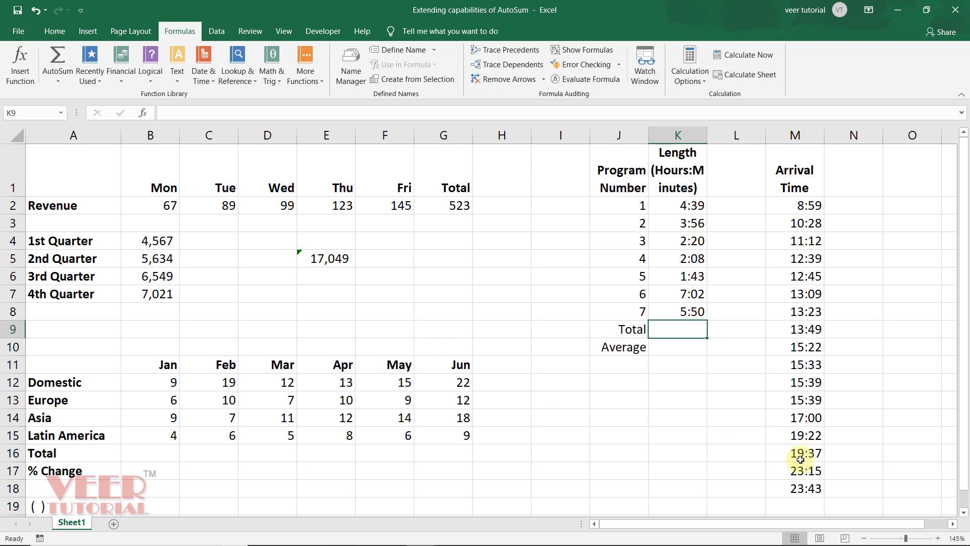
pyautogui.hotkey('alt', '=')
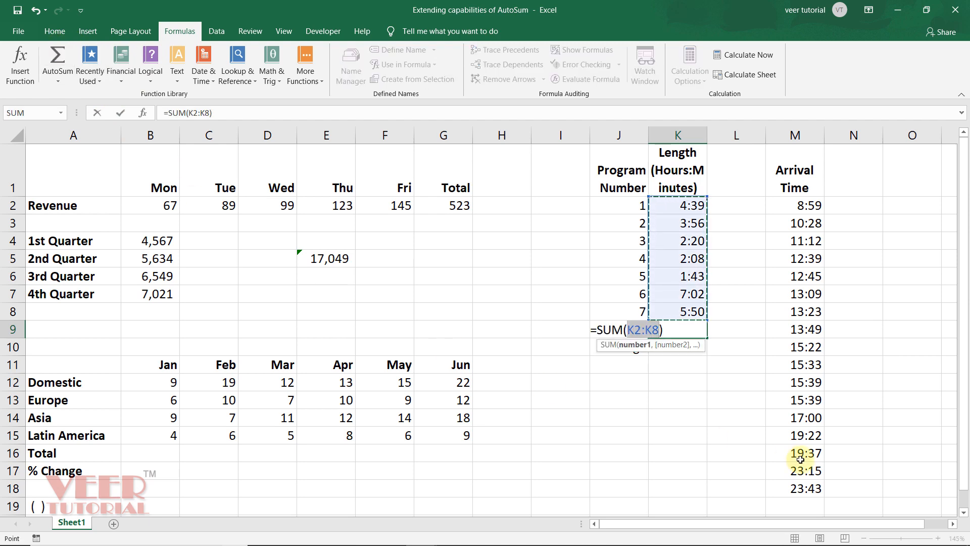
pyautogui.press('Return')
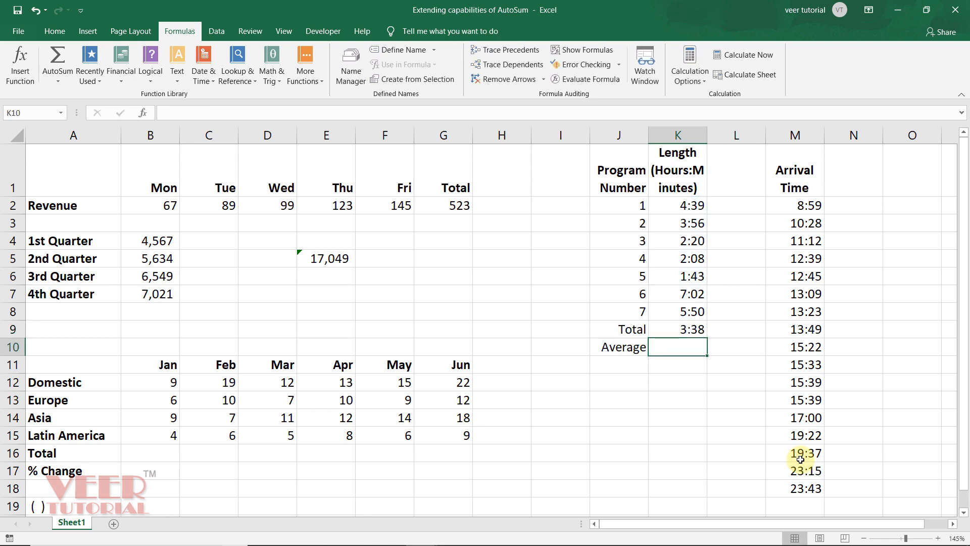
pyautogui.click(697, 331)
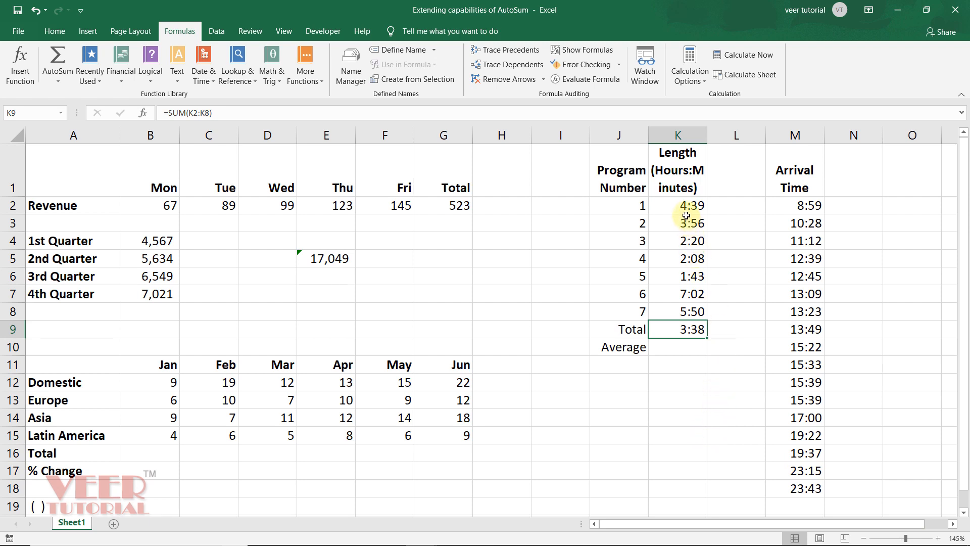
pyautogui.moveTo(686, 212); pyautogui.dragTo(690, 311)
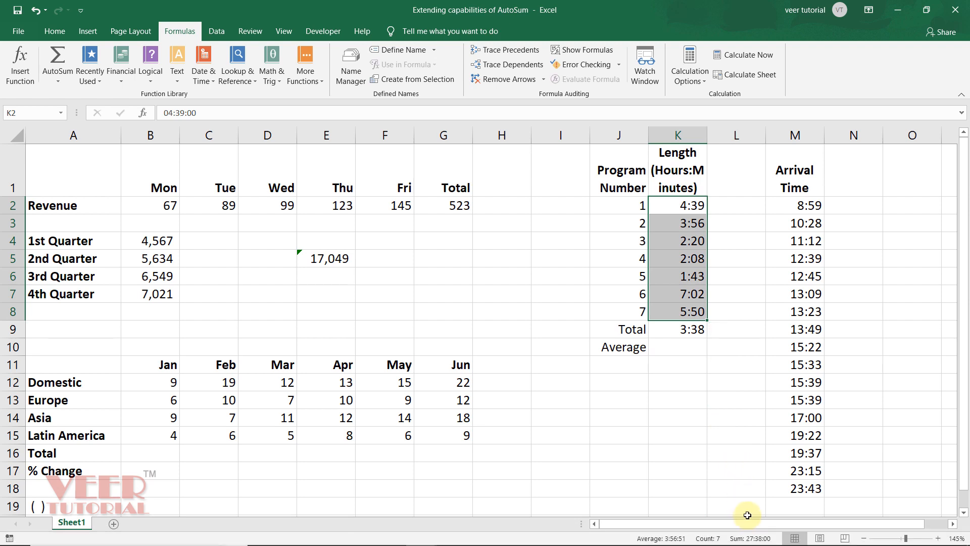
pyautogui.click(702, 383)
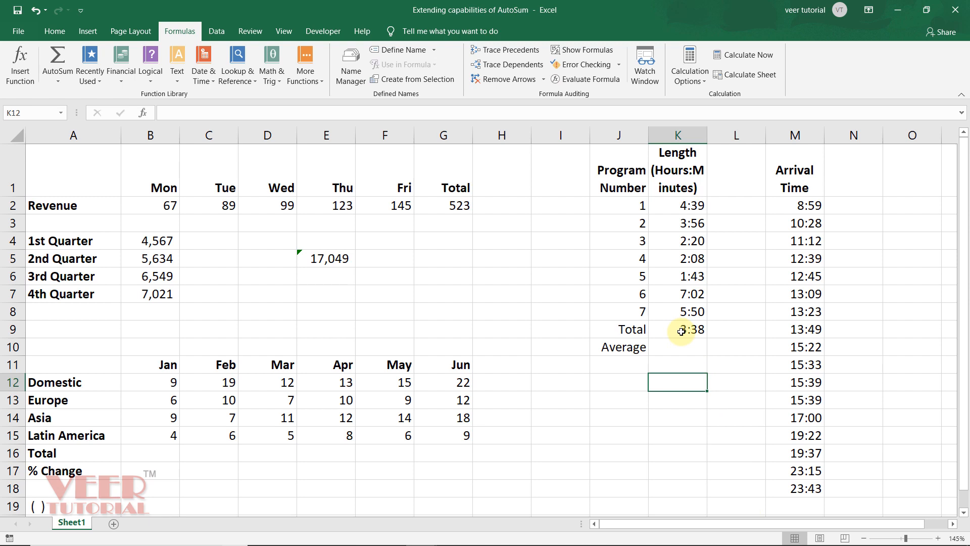
# Open the cell formatting of the total in K9, preview other number categories and choose the Time type 37:30:55.
pyautogui.rightClick(681, 331)
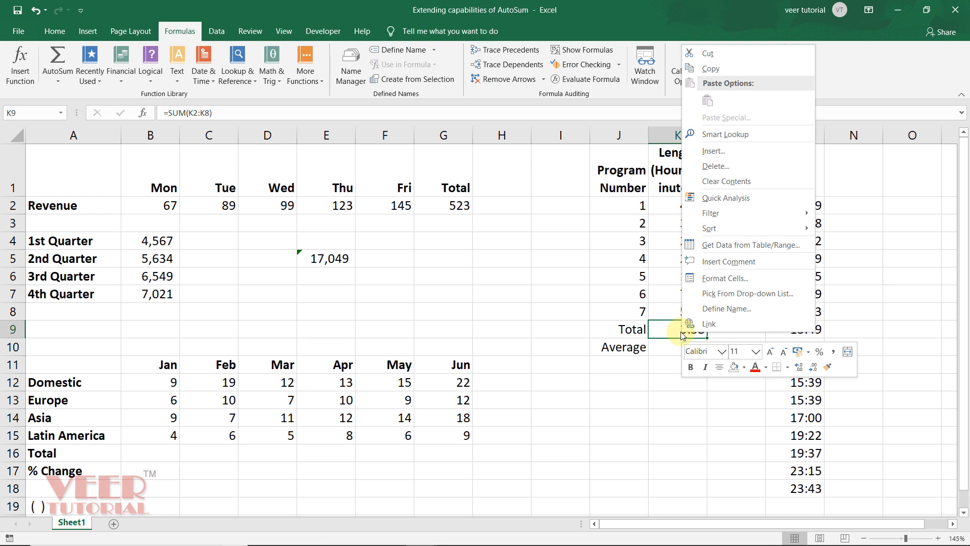
pyautogui.click(704, 280)
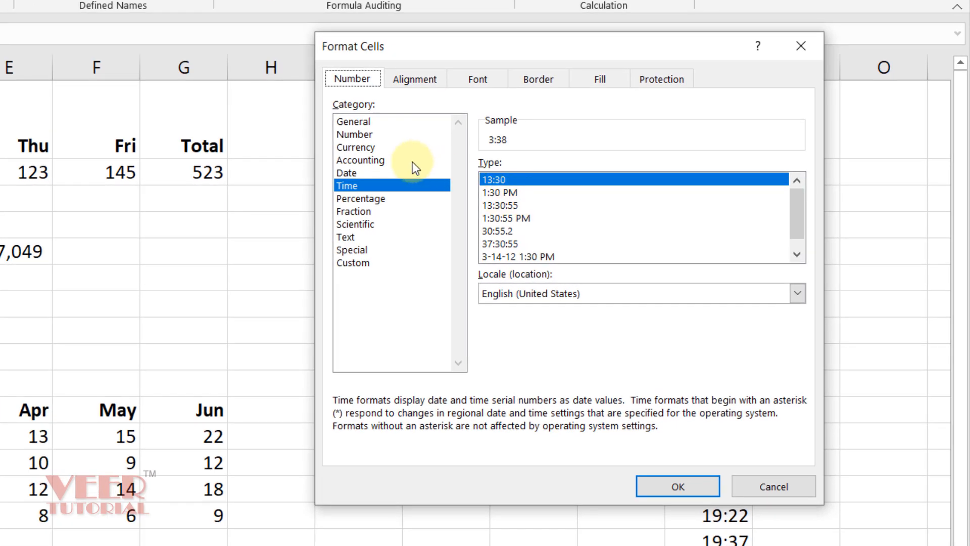
pyautogui.click(371, 122)
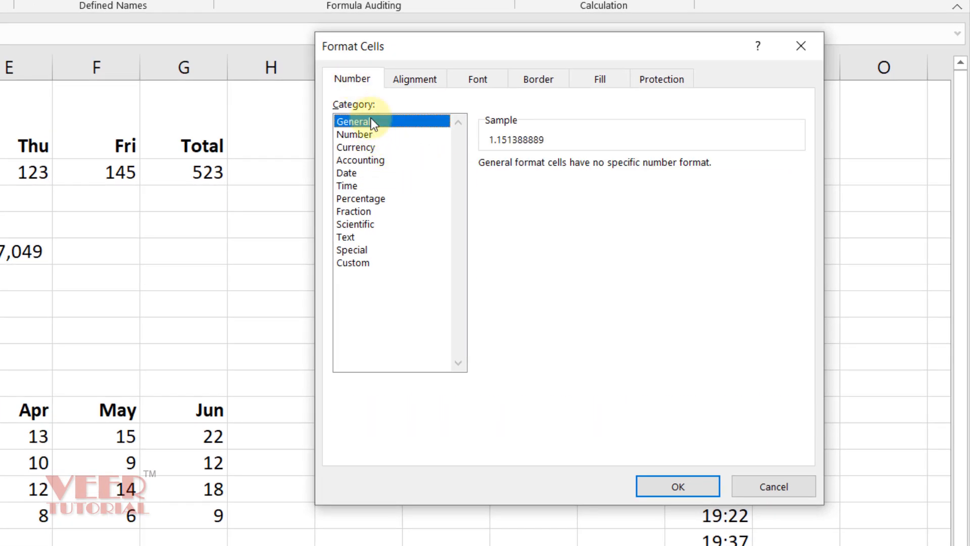
pyautogui.click(371, 146)
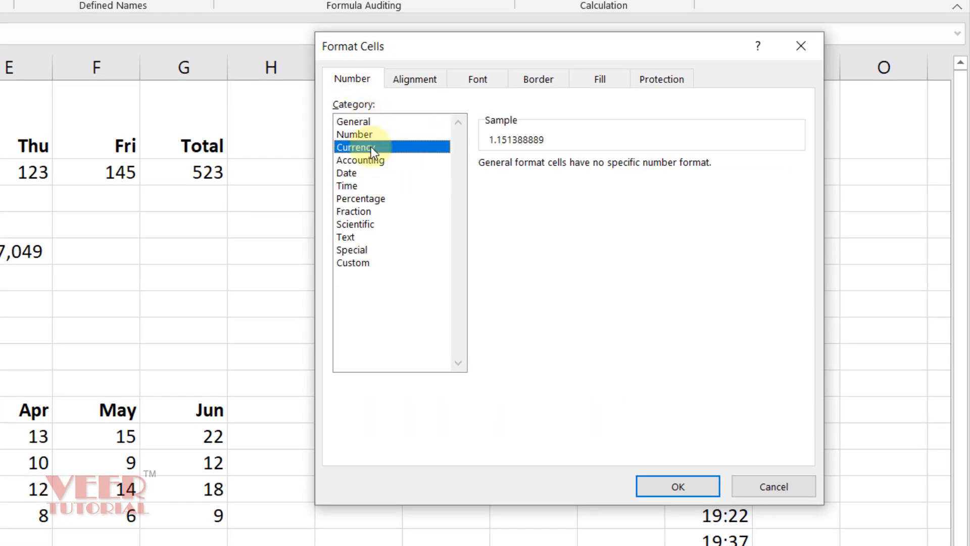
pyautogui.click(346, 186)
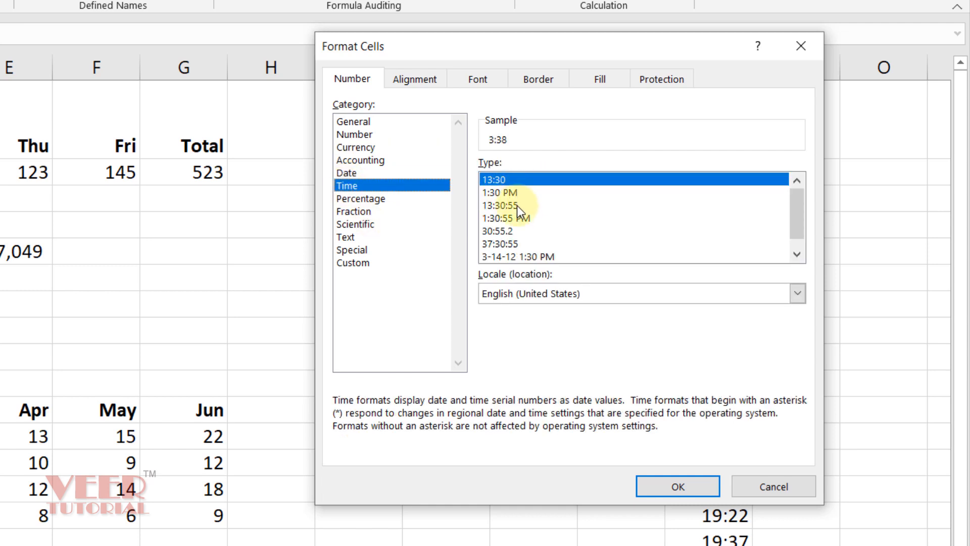
pyautogui.click(499, 244)
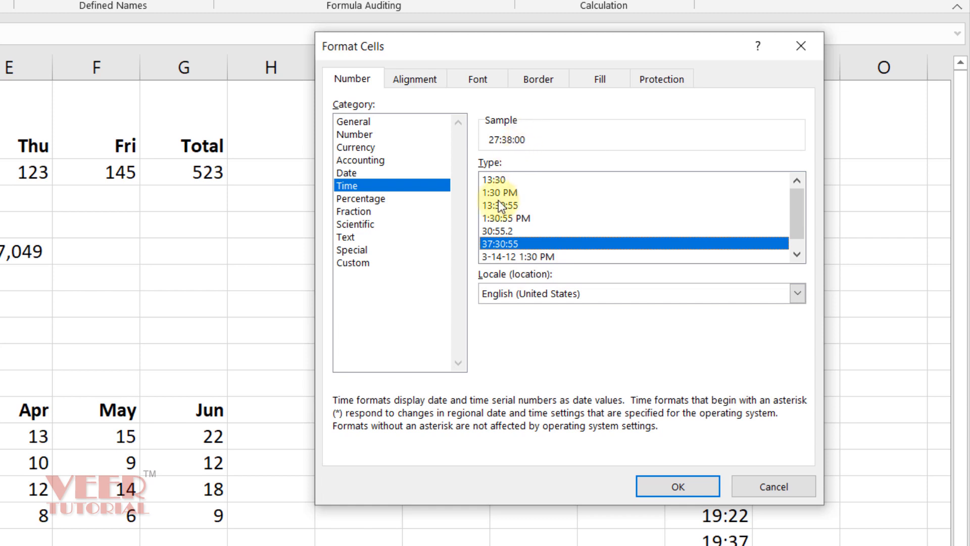
# Shorten K9's custom number format code to [h]:mm and apply it.
pyautogui.click(352, 263)
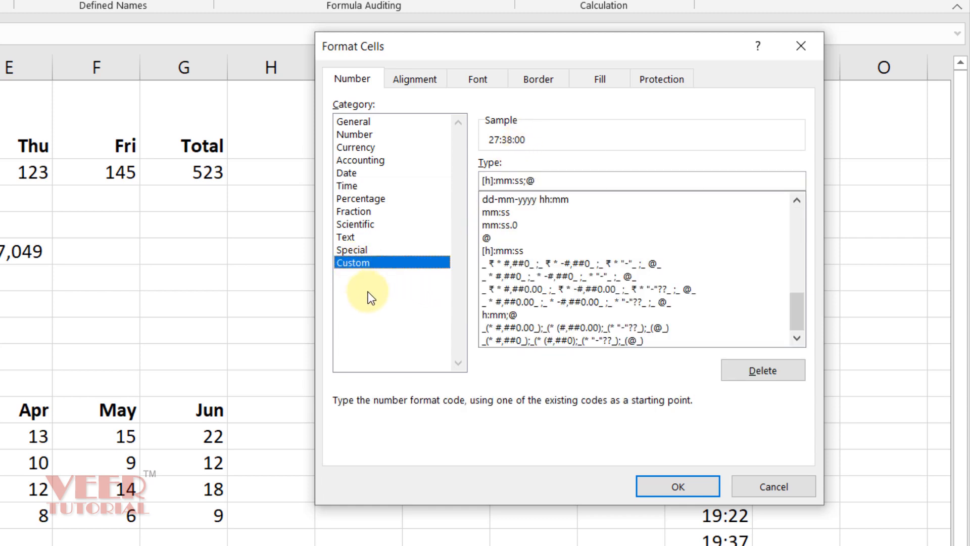
pyautogui.click(571, 180)
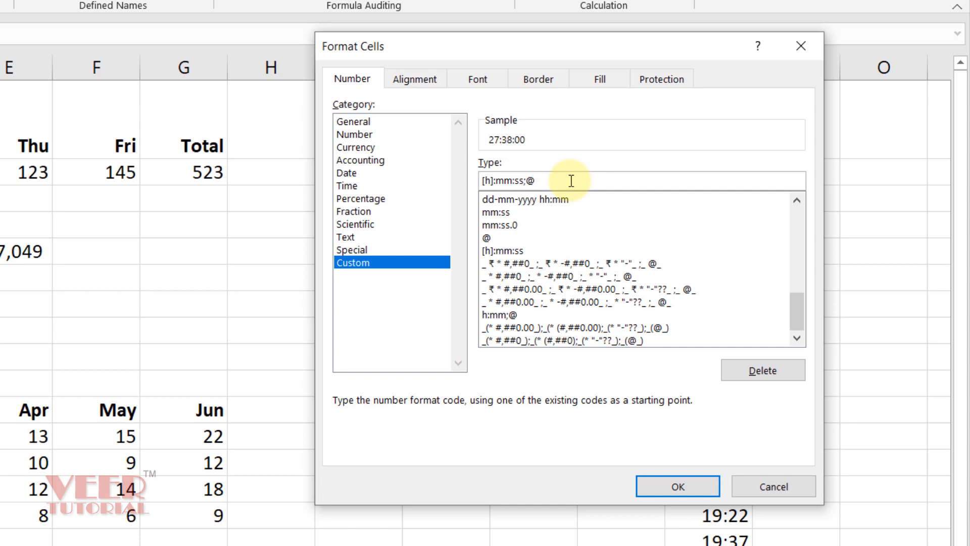
pyautogui.press('BackSpace')
pyautogui.press('BackSpace')
pyautogui.press('BackSpace')
pyautogui.press('BackSpace')
pyautogui.press('BackSpace')
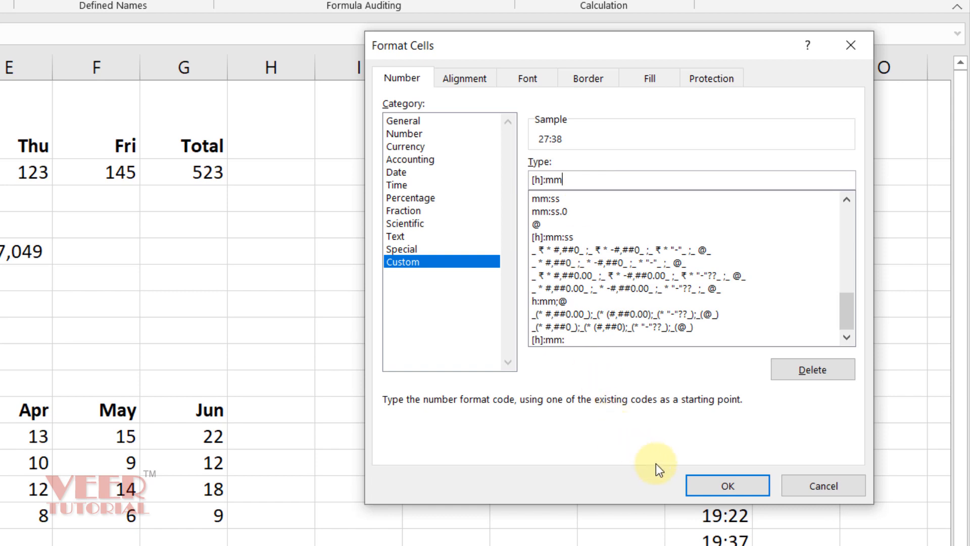
pyautogui.click(737, 485)
# Average the program lengths in K10 with AutoSum's Average option, limiting the range to K2:K8.
pyautogui.click(552, 390)
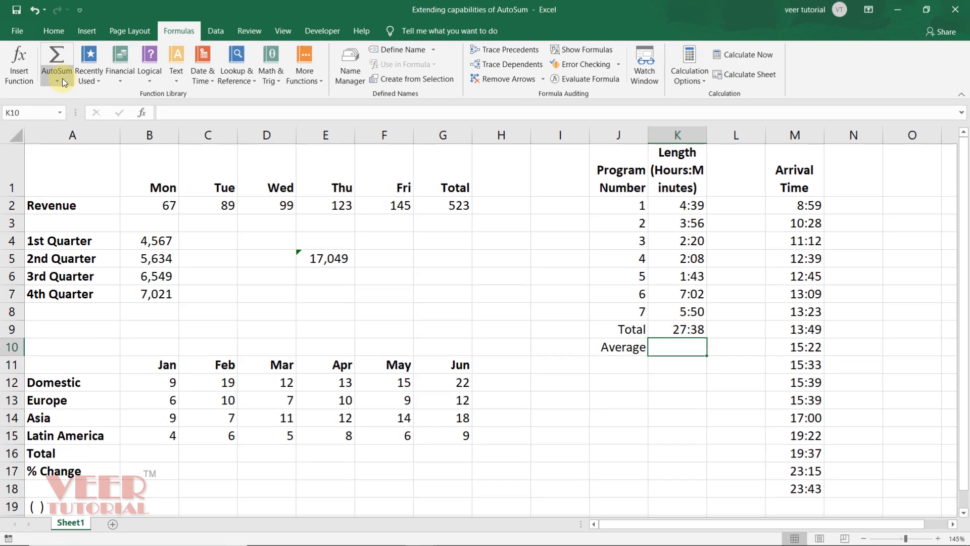
pyautogui.click(63, 80)
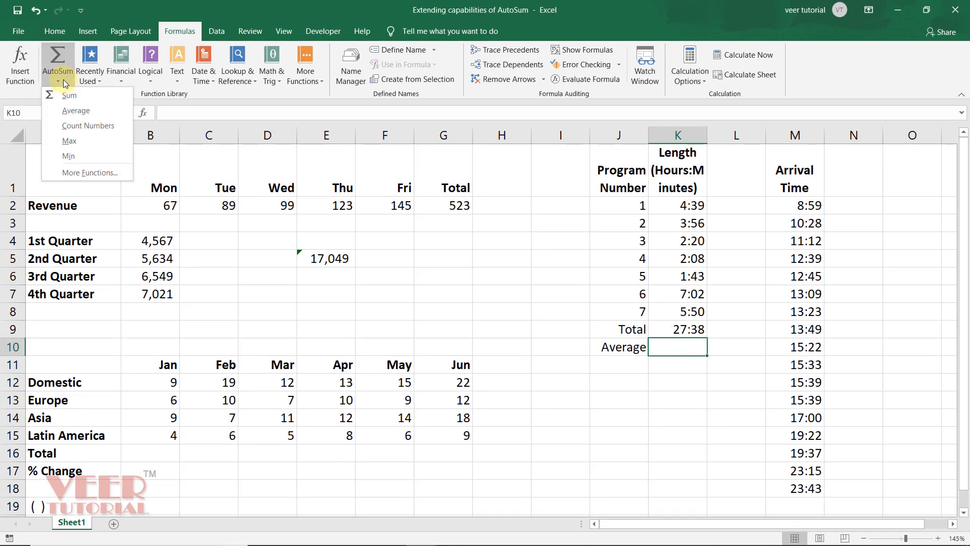
pyautogui.click(69, 111)
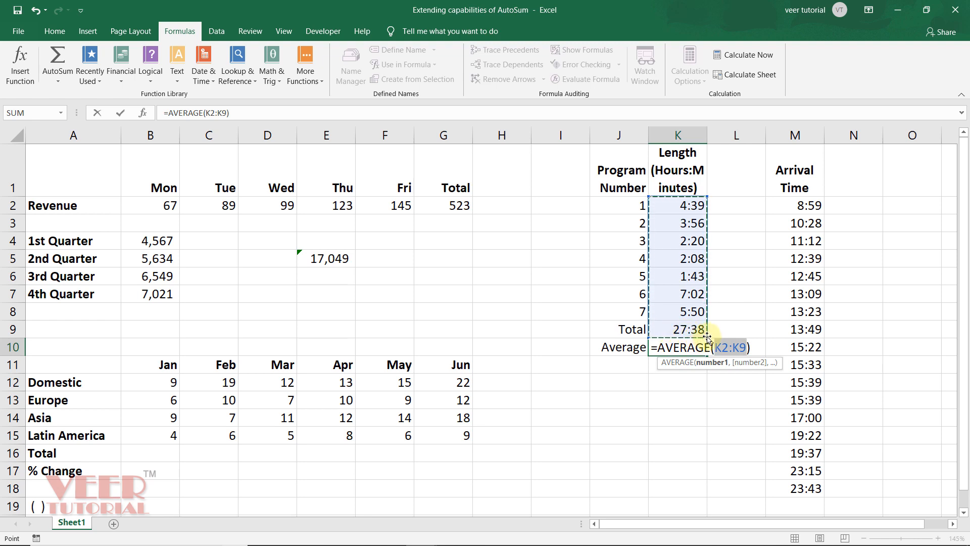
pyautogui.moveTo(683, 204); pyautogui.dragTo(686, 247)
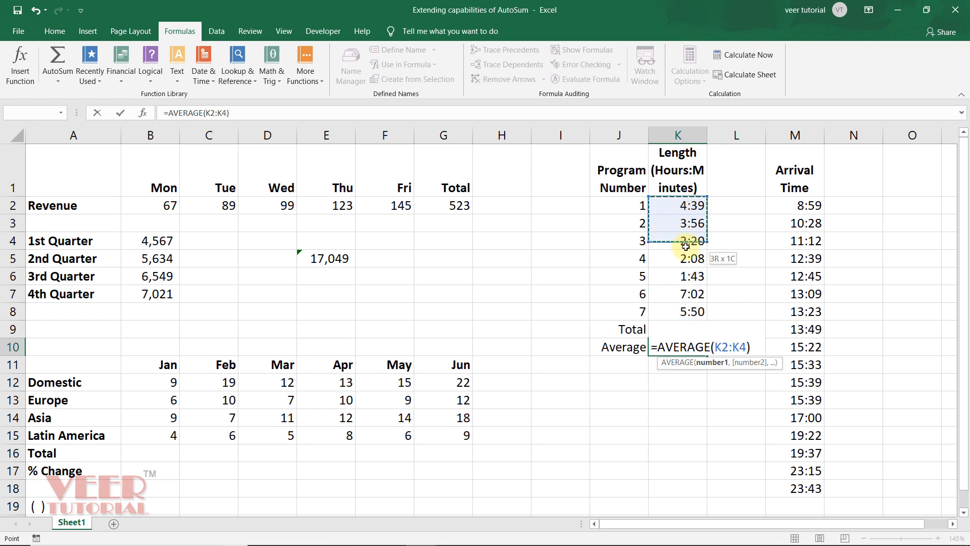
pyautogui.moveTo(692, 311); pyautogui.dragTo(694, 313)
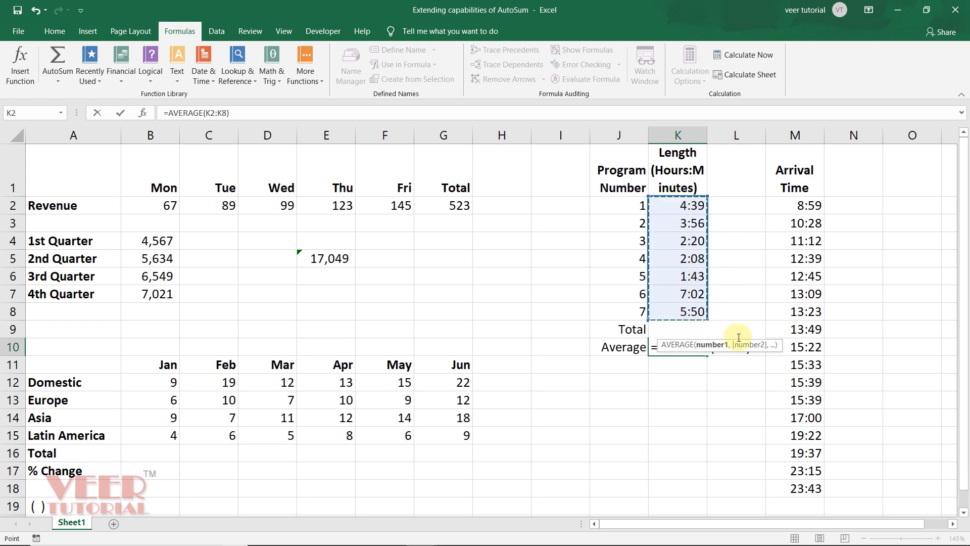
pyautogui.press('Return')
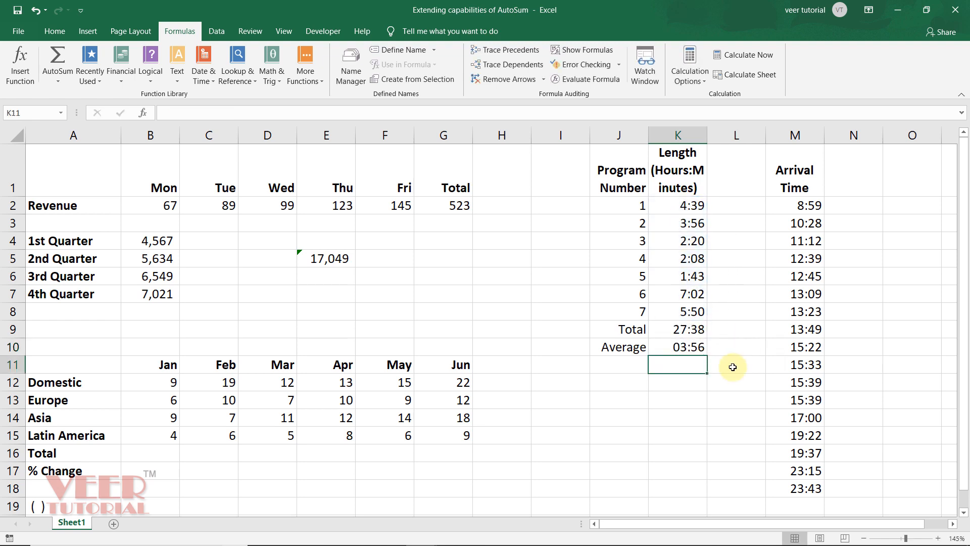
# Format the average in K10 with the custom time format hh:mm:ss.
pyautogui.click(718, 399)
pyautogui.click(682, 347)
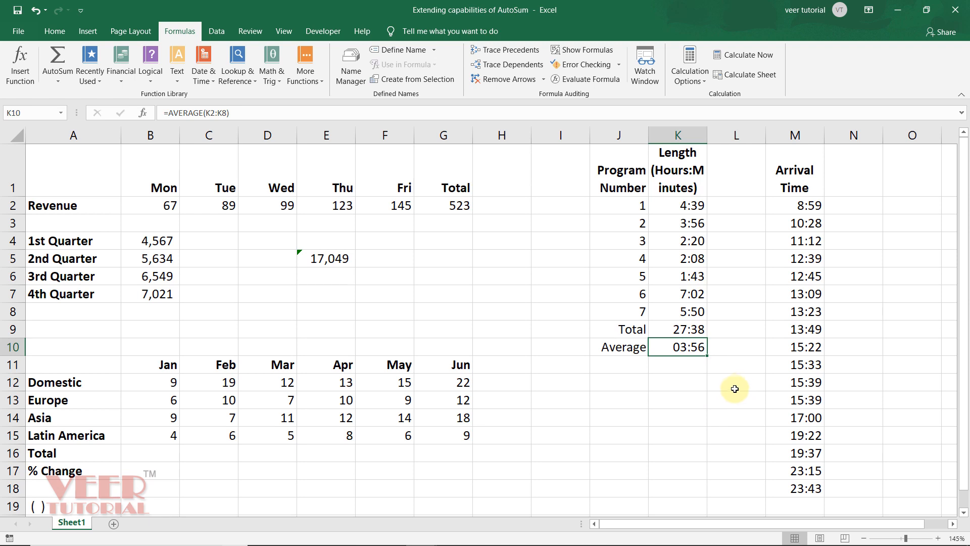
pyautogui.rightClick(675, 347)
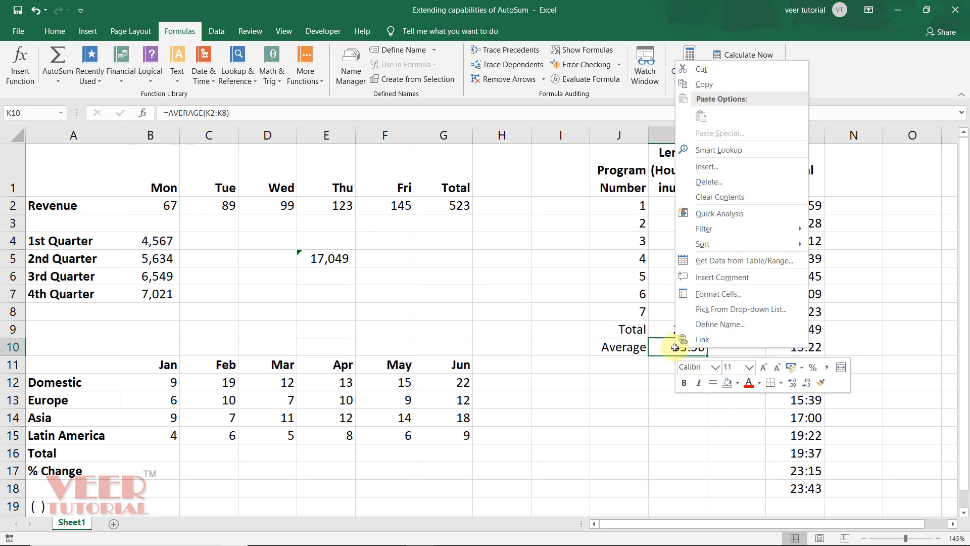
pyautogui.click(706, 296)
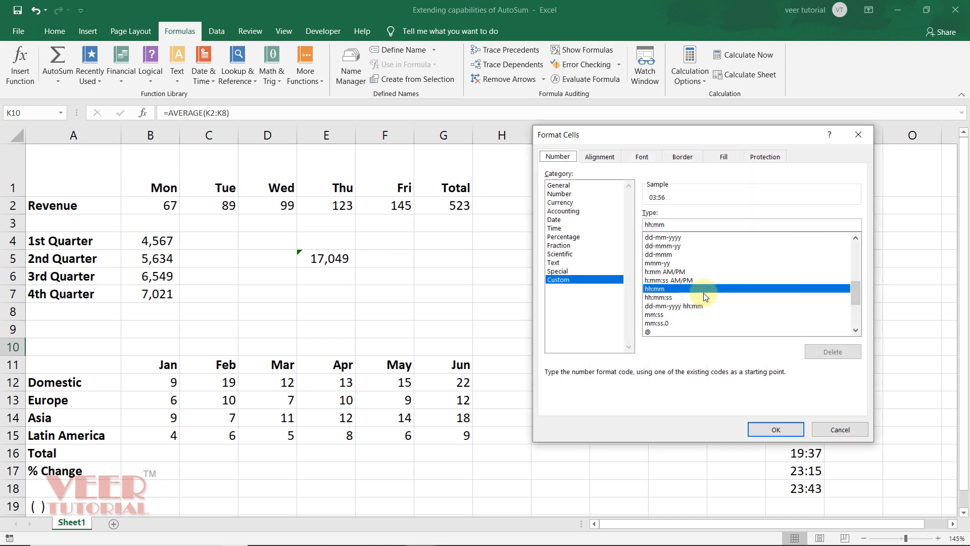
pyautogui.click(684, 225)
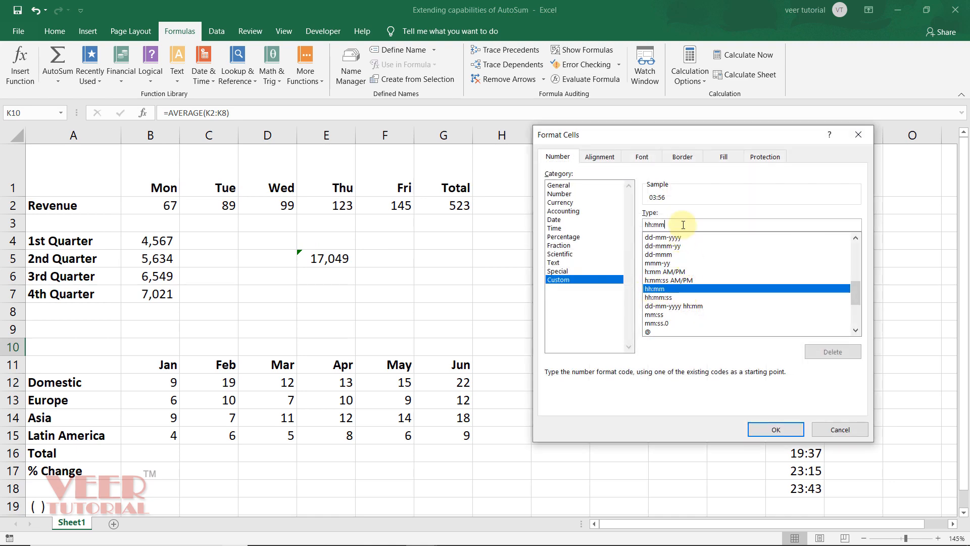
pyautogui.click(666, 297)
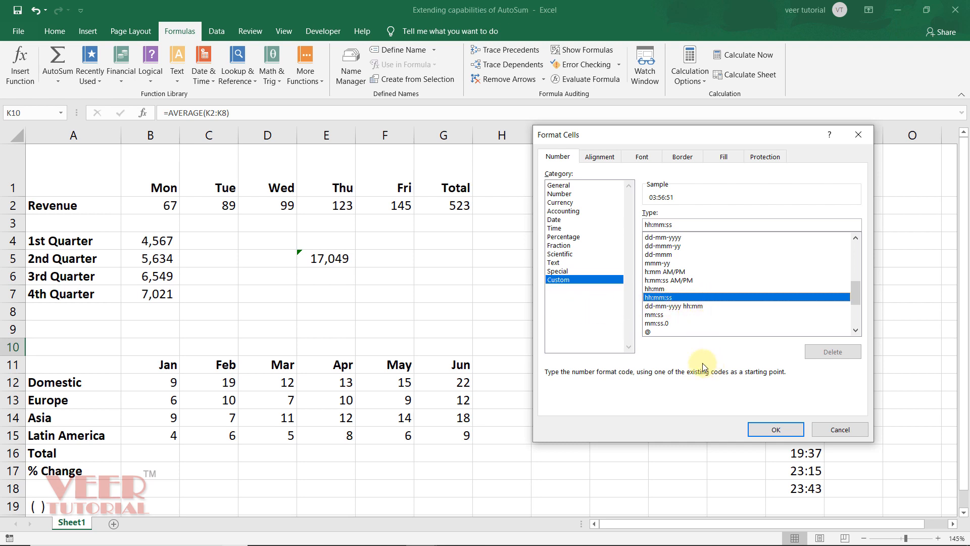
pyautogui.click(766, 429)
pyautogui.click(693, 399)
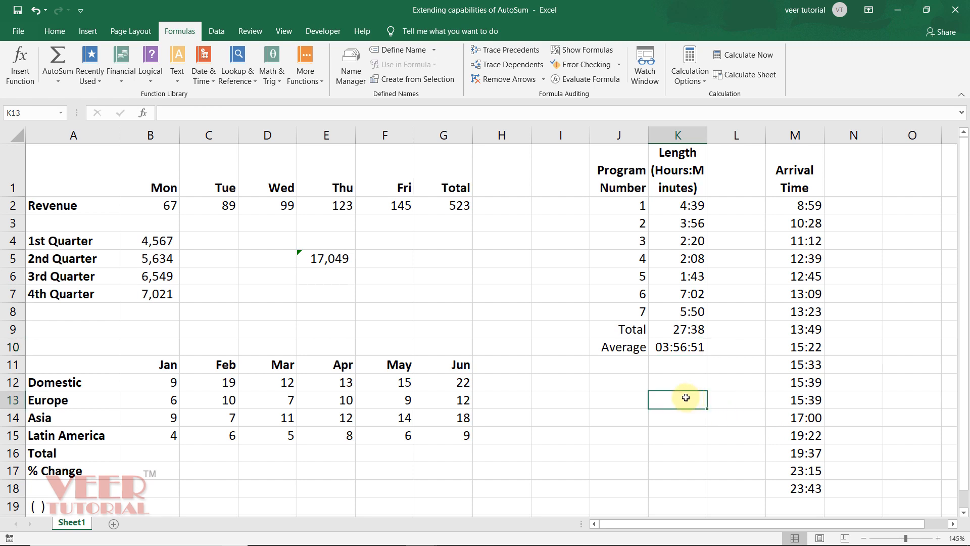